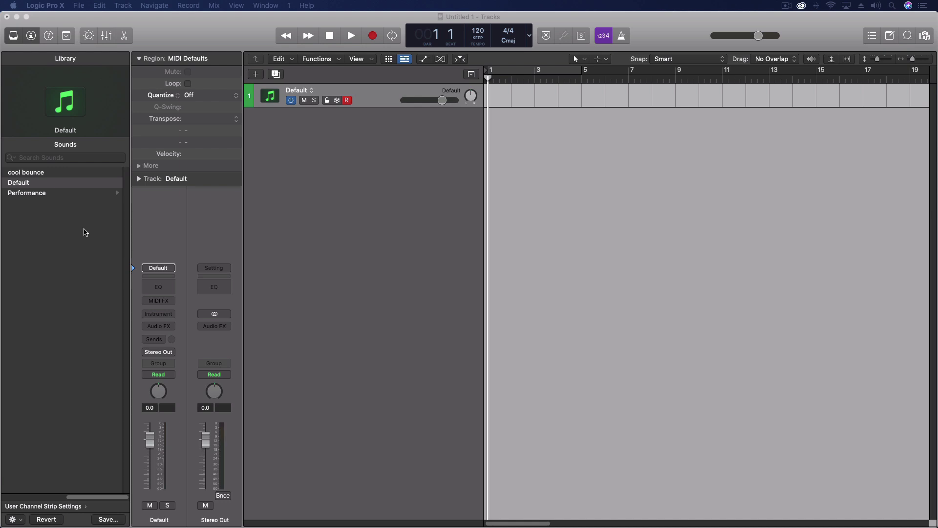
# Open the browser pane, look over the Media and Project tabs, and settle on All Files.
pyautogui.click(268, 245)
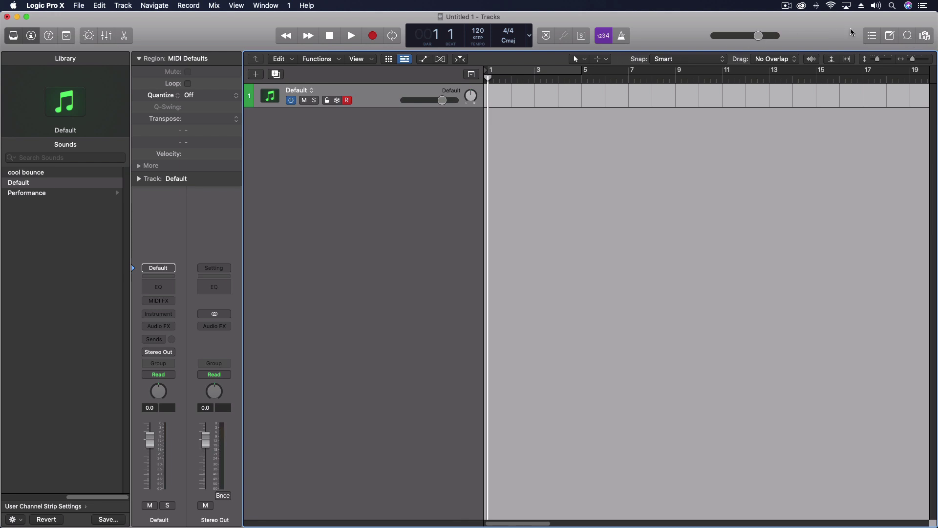
pyautogui.click(926, 38)
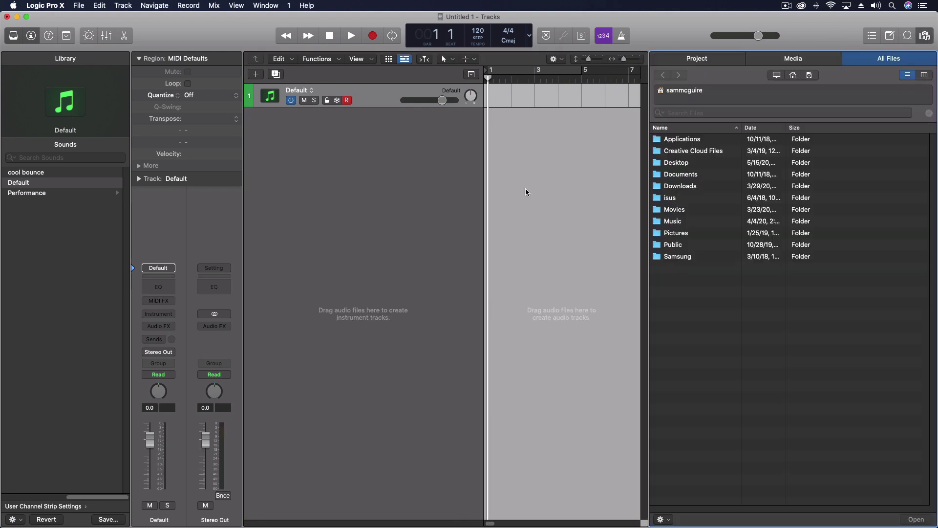
pyautogui.click(821, 60)
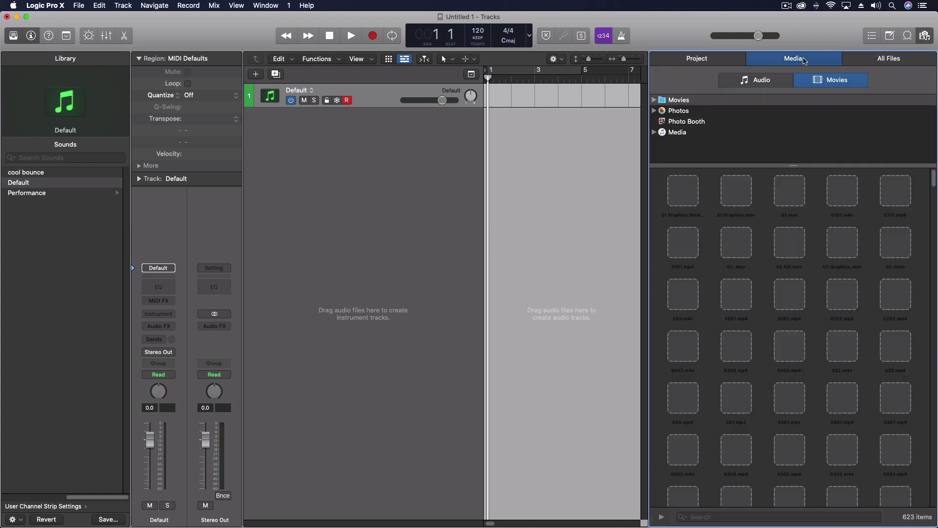
pyautogui.click(702, 59)
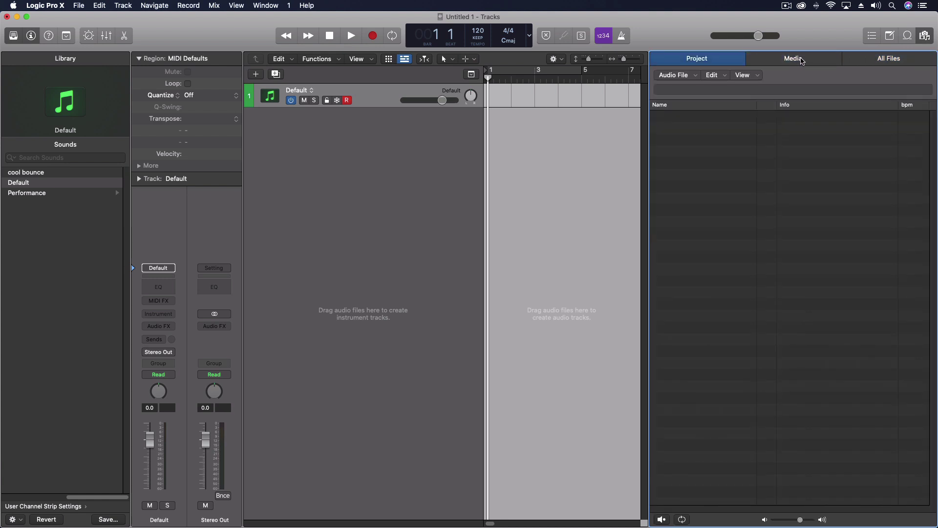
pyautogui.click(802, 61)
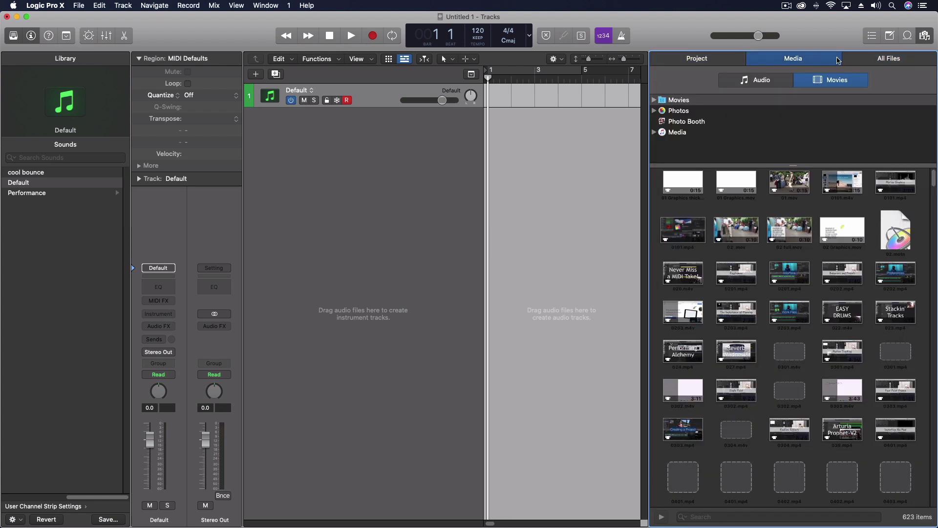
pyautogui.click(898, 59)
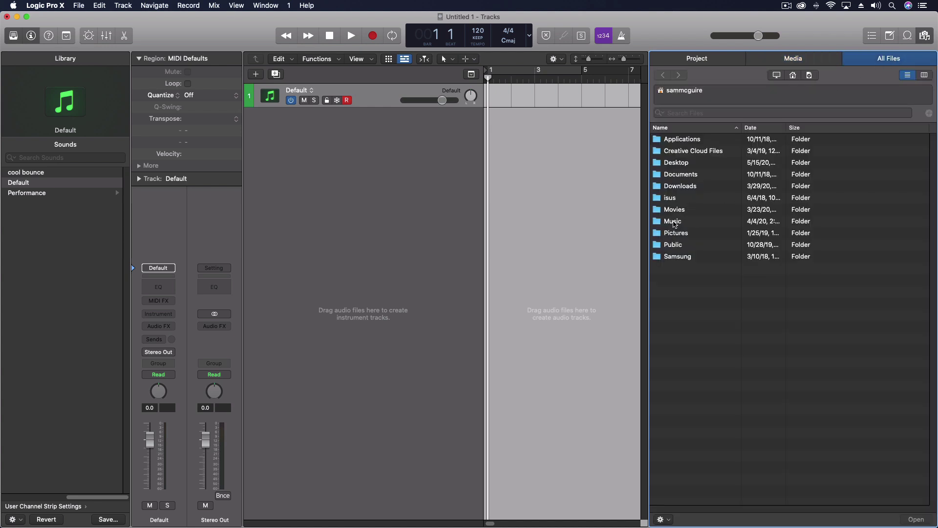
# Navigate All Files into Music › Logic and scroll through its saved projects.
pyautogui.doubleClick(675, 221)
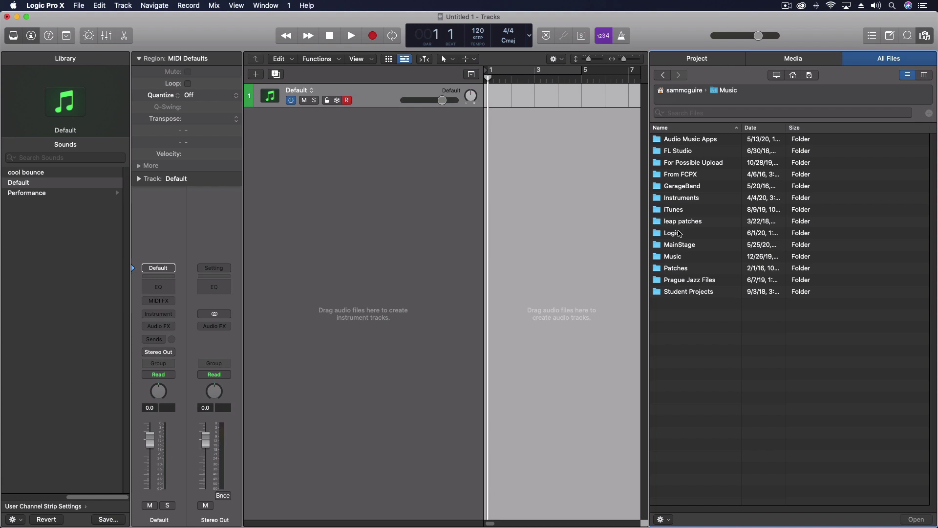
pyautogui.doubleClick(680, 233)
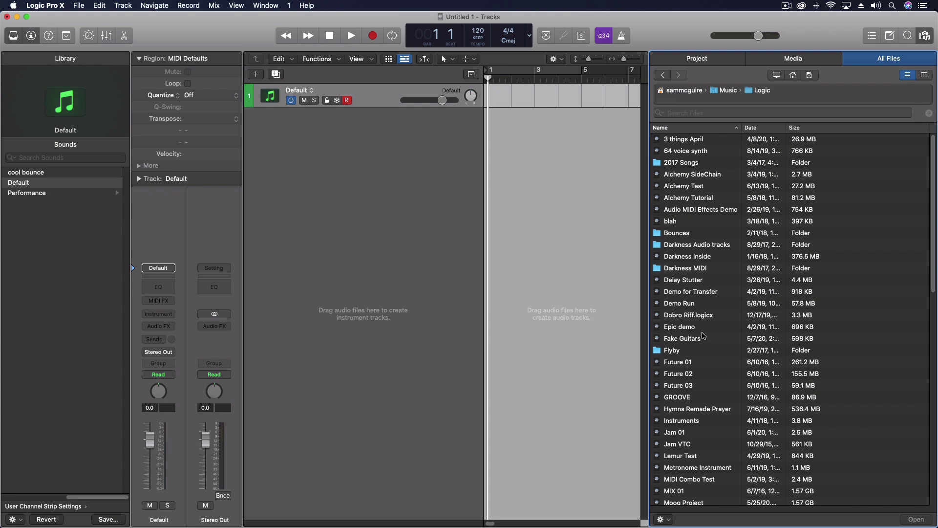
pyautogui.scroll(-10, 703, 336)
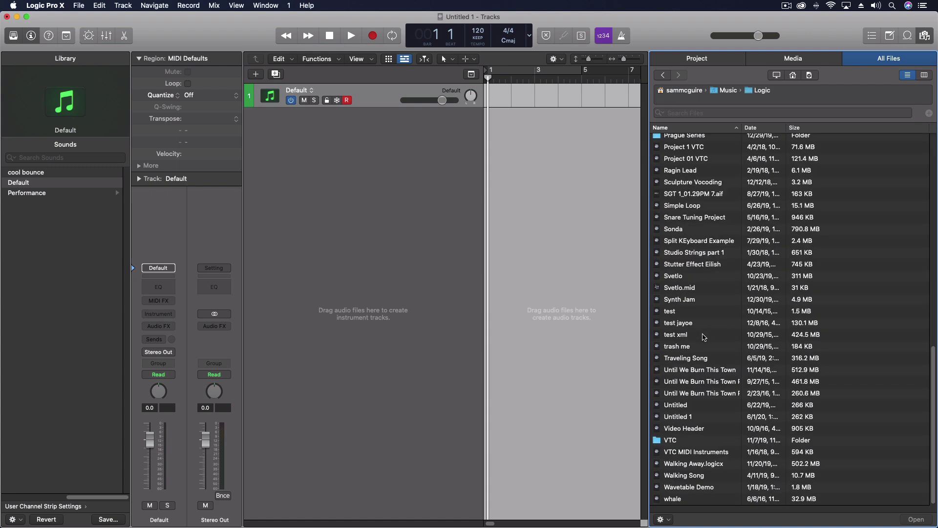
pyautogui.scroll(5, 704, 337)
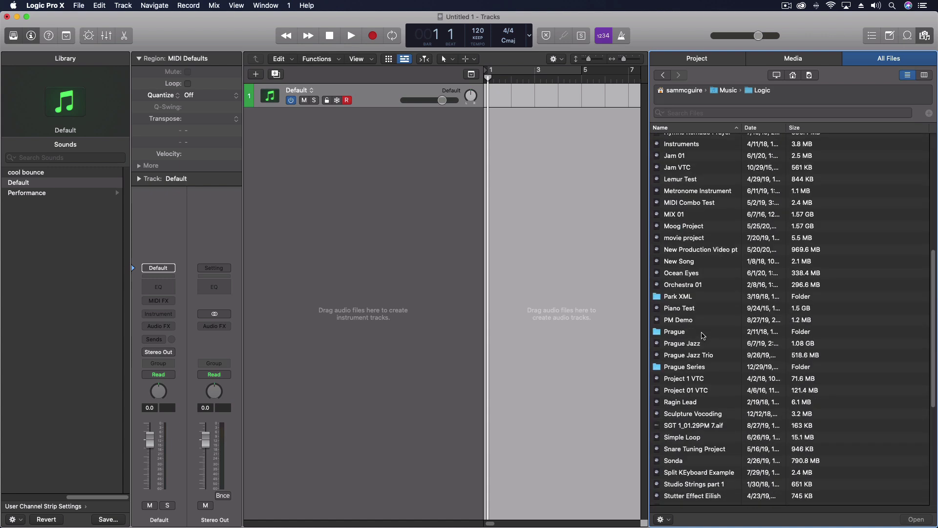
pyautogui.scroll(-2, 698, 333)
pyautogui.scroll(3, 691, 320)
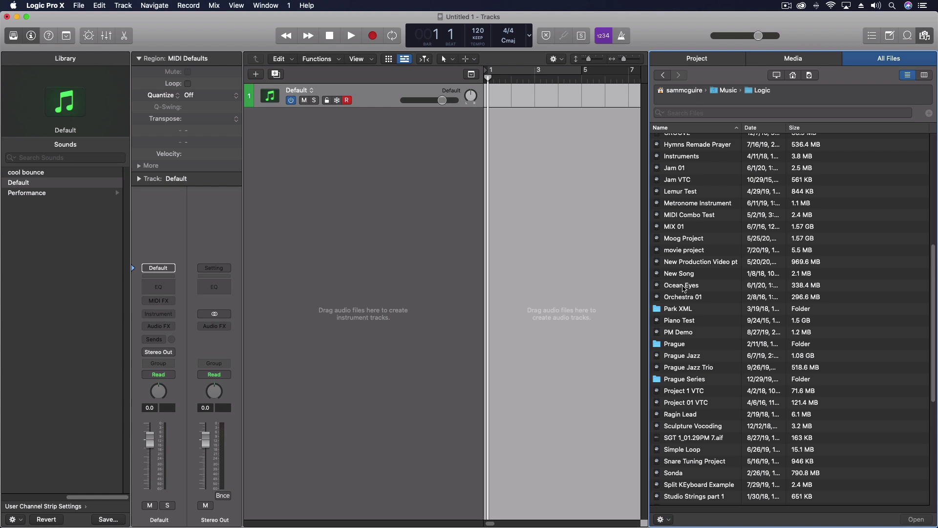
# Load the Ocean Eyes project's track list and widen the browser to show more columns.
pyautogui.doubleClick(684, 287)
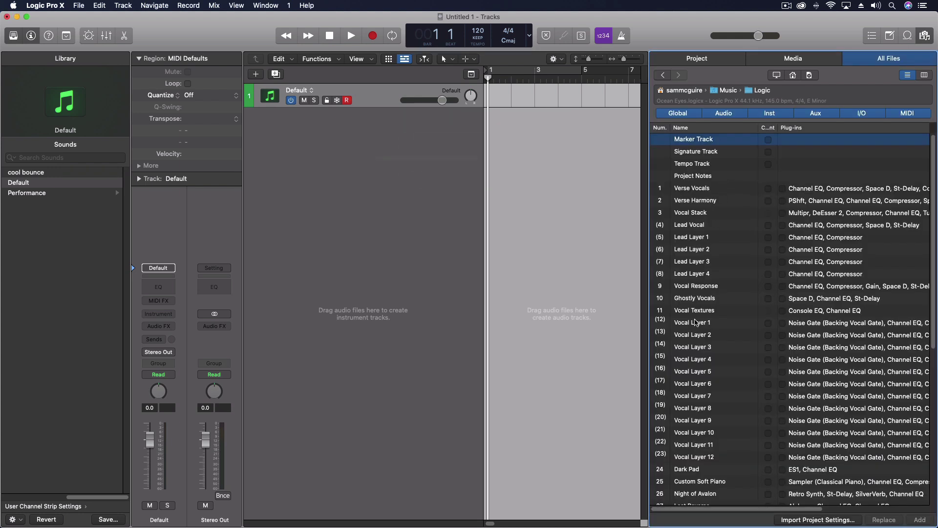
pyautogui.scroll(-15, 695, 322)
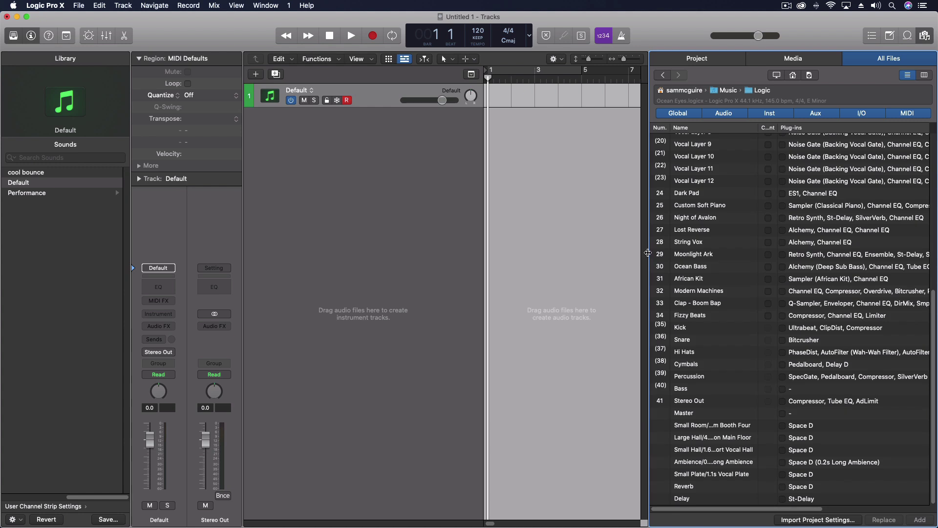
pyautogui.moveTo(648, 253); pyautogui.dragTo(499, 247)
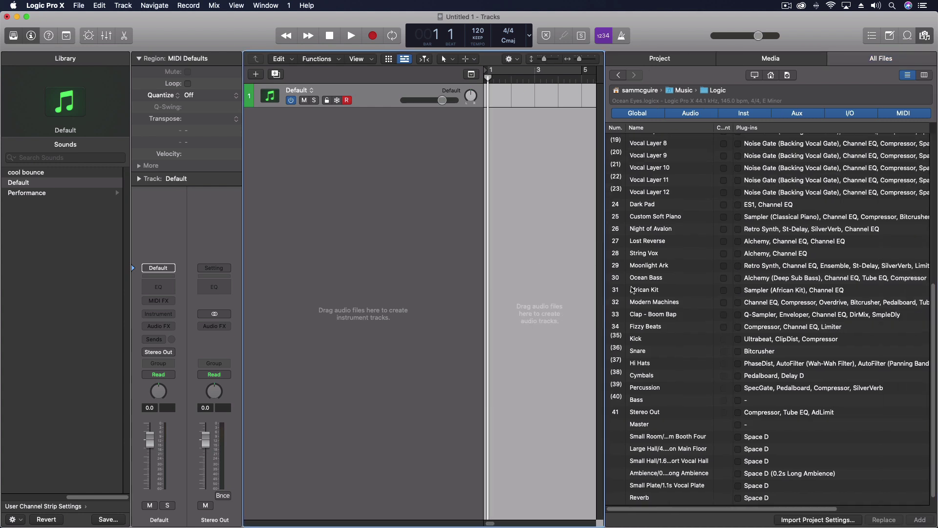
pyautogui.scroll(5, 632, 290)
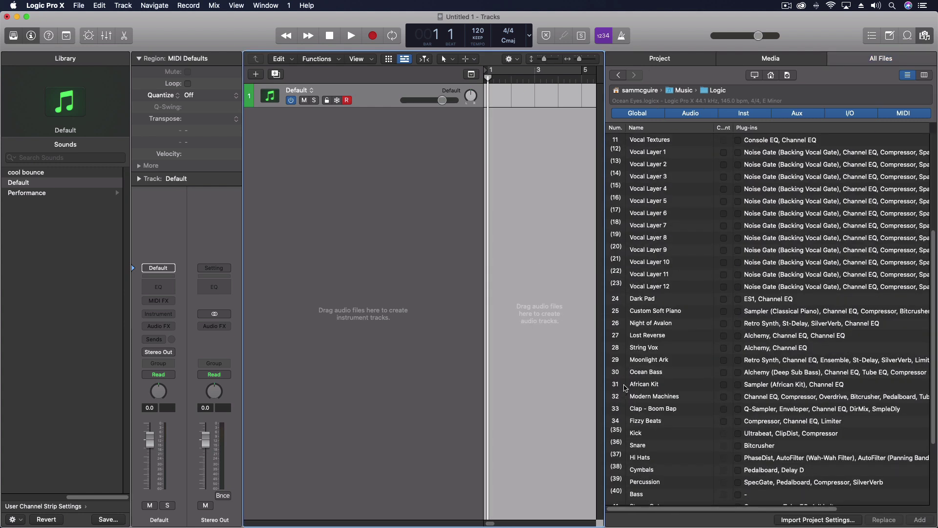
# Select row 30 Ocean Bass and tick its Plug-ins checkbox for import.
pyautogui.click(643, 374)
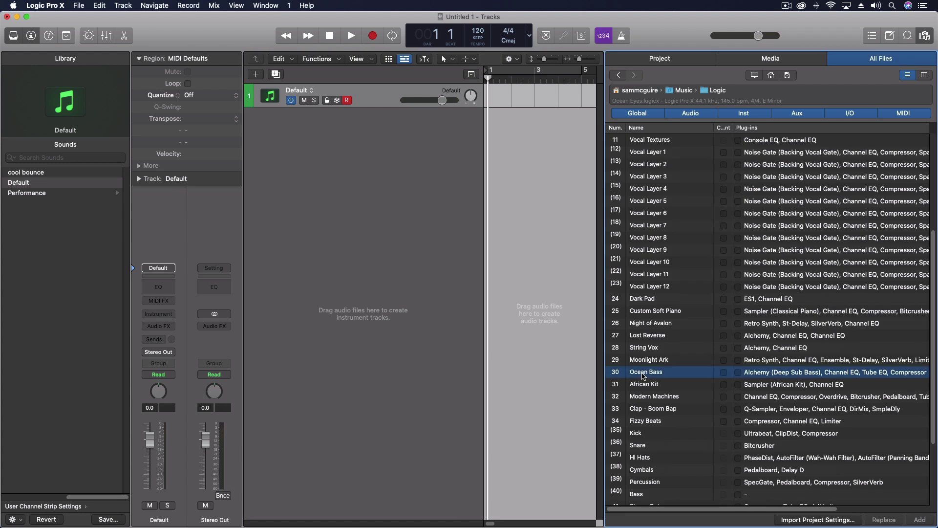
pyautogui.click(737, 372)
pyautogui.hscroll(3, 747, 380)
pyautogui.hscroll(2, 750, 382)
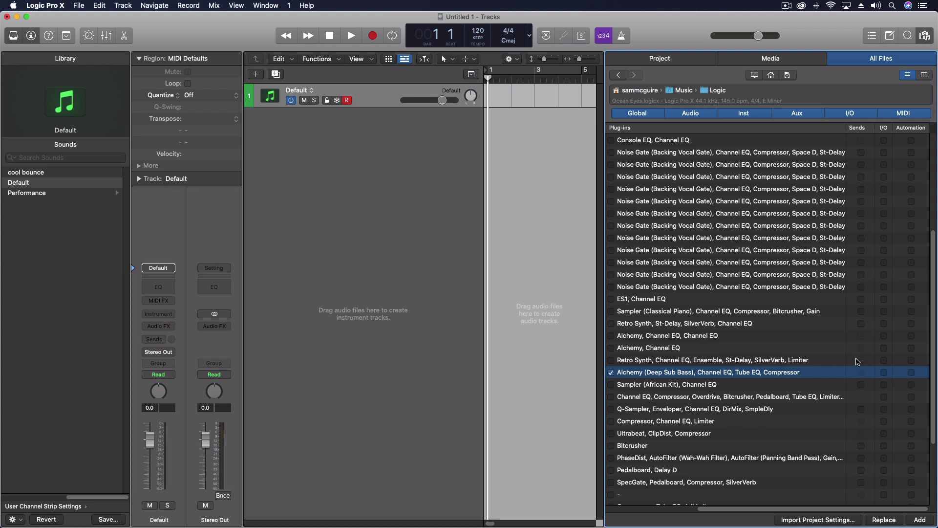
pyautogui.hscroll(-5, 665, 376)
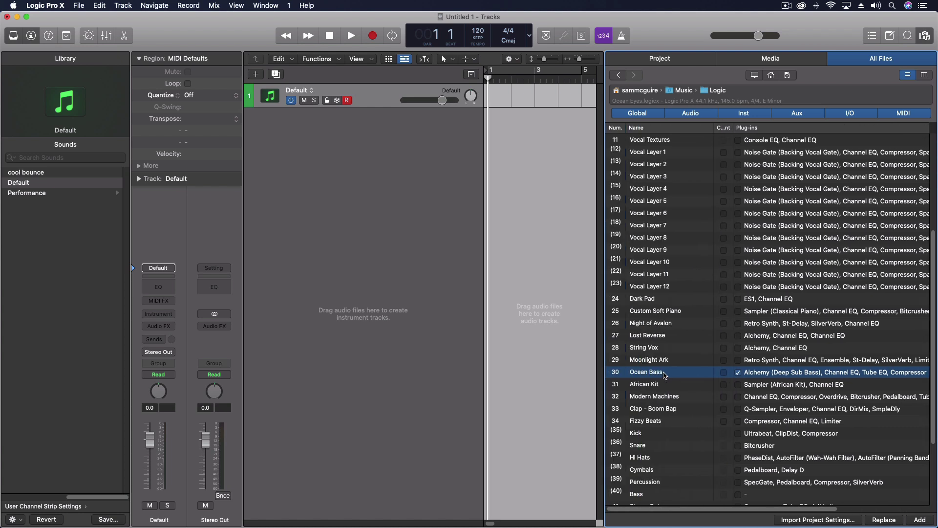
pyautogui.hscroll(5, 667, 376)
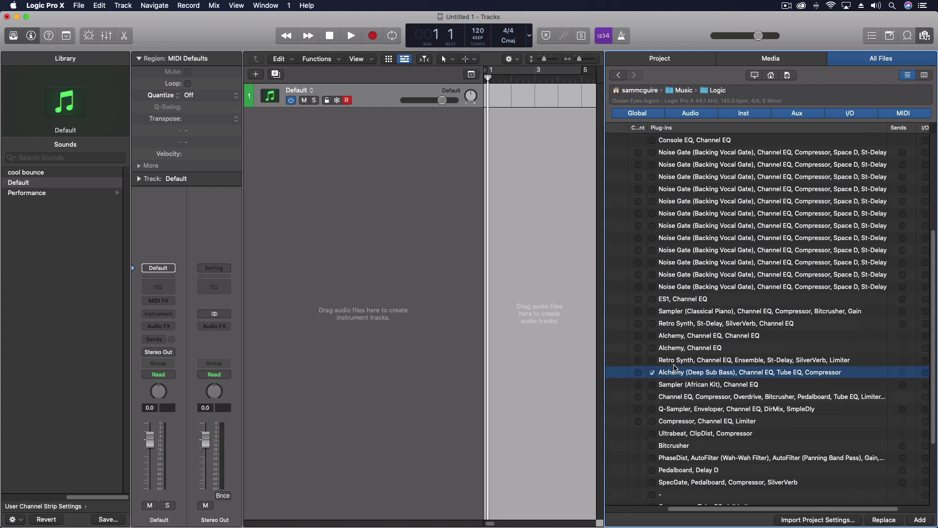
pyautogui.hscroll(2, 672, 373)
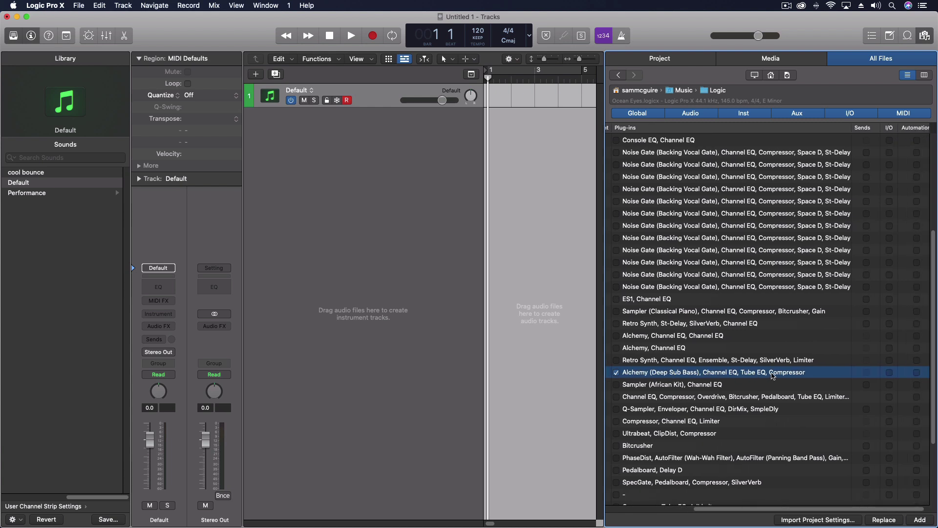
# Import Ocean Bass as track 2 and open its Alchemy instrument showing Deep Sub Bass.
pyautogui.click(919, 519)
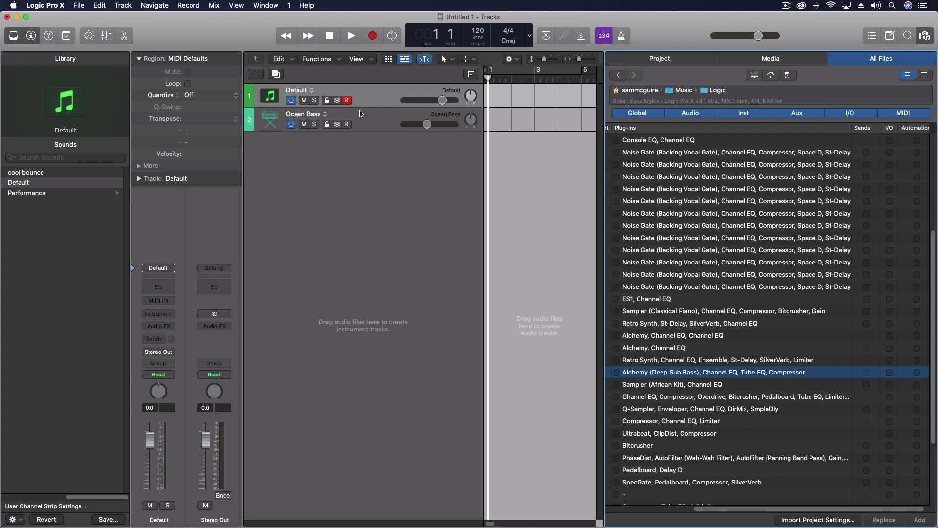
pyautogui.click(372, 118)
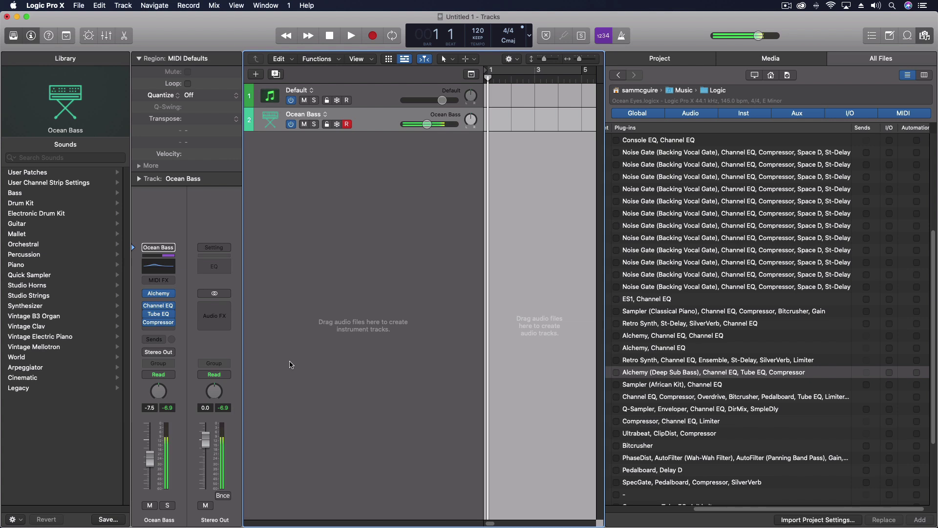
pyautogui.click(160, 295)
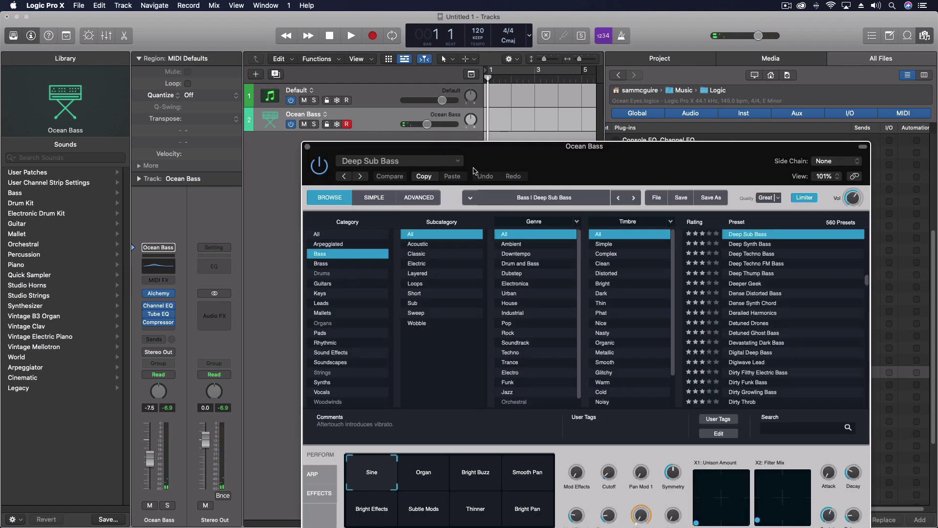
# Review Alchemy's advanced editor and the Channel EQ on Ocean Bass, closing each window.
pyautogui.moveTo(473, 170); pyautogui.dragTo(335, 66)
pyautogui.click(281, 93)
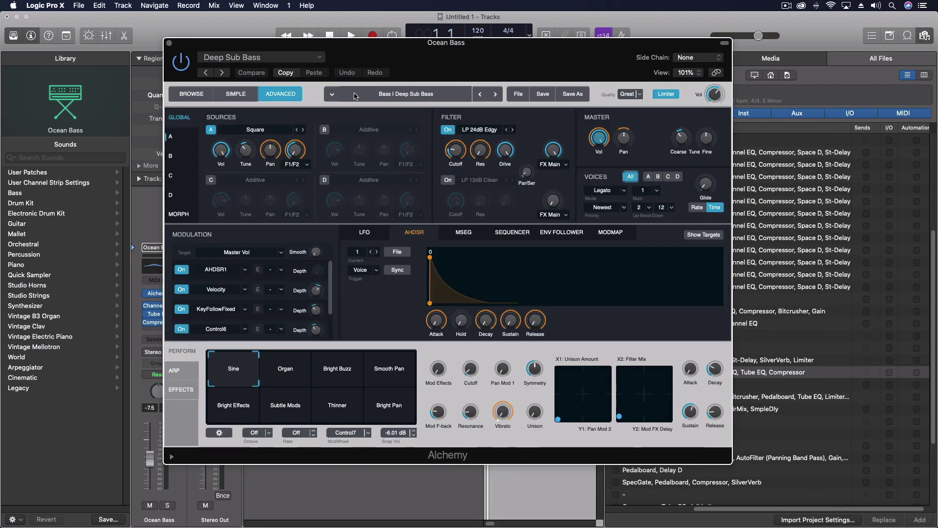
pyautogui.click(169, 43)
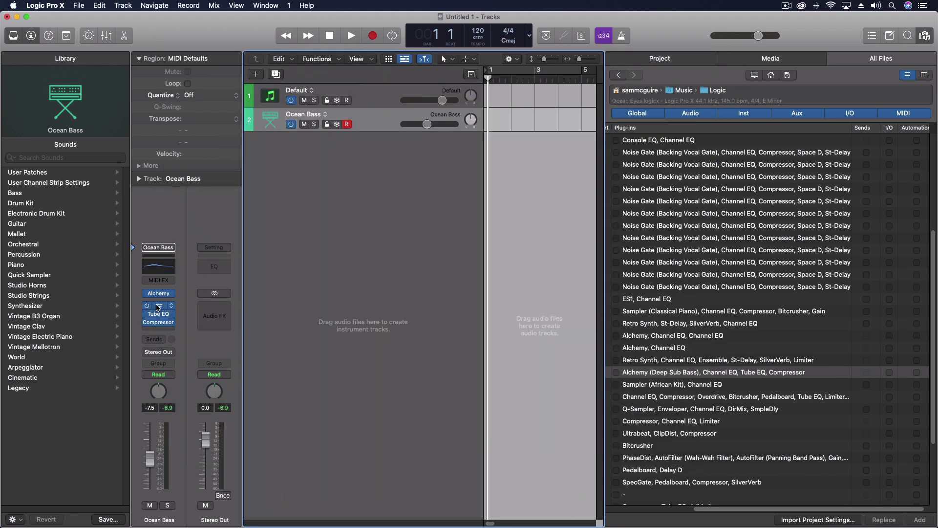
pyautogui.click(158, 305)
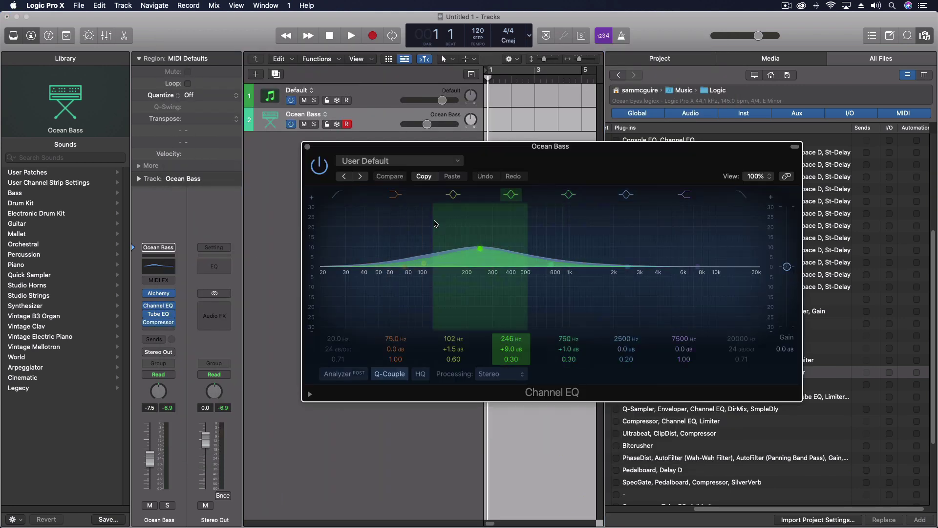
pyautogui.click(308, 147)
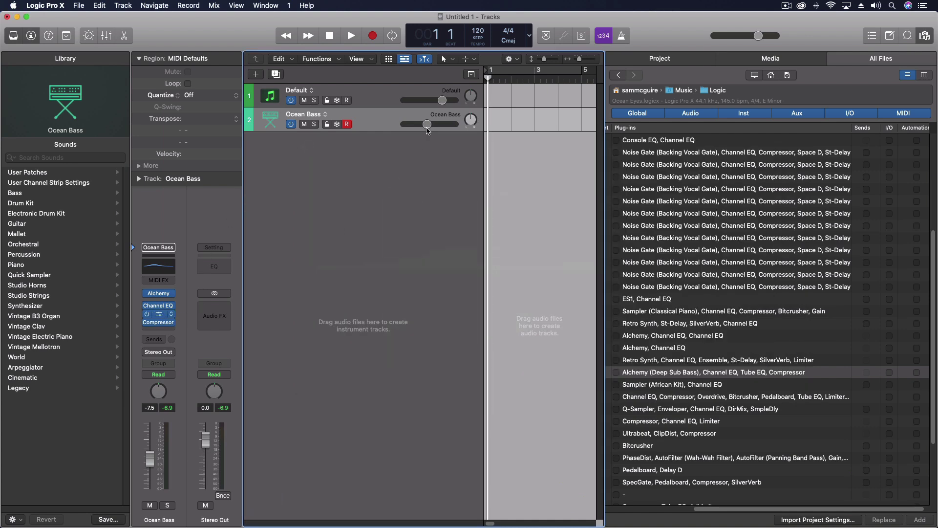
# Check the Vintage Tube EQ, then view the Compressor's gain reduction graph and close it.
pyautogui.click(164, 316)
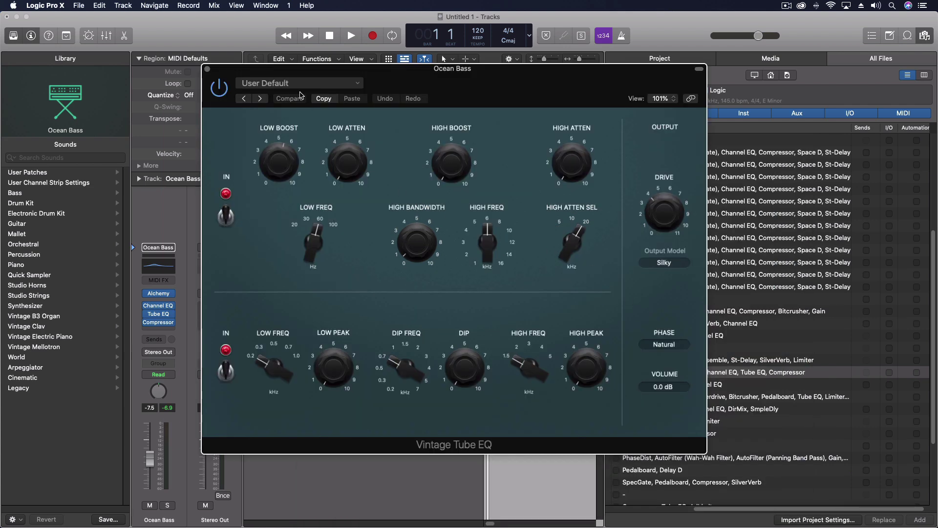
pyautogui.click(207, 69)
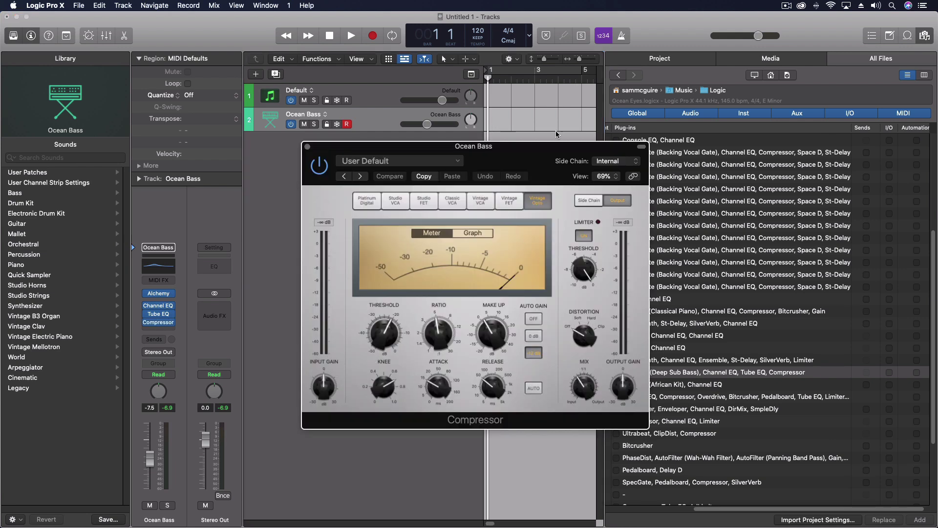
pyautogui.click(468, 234)
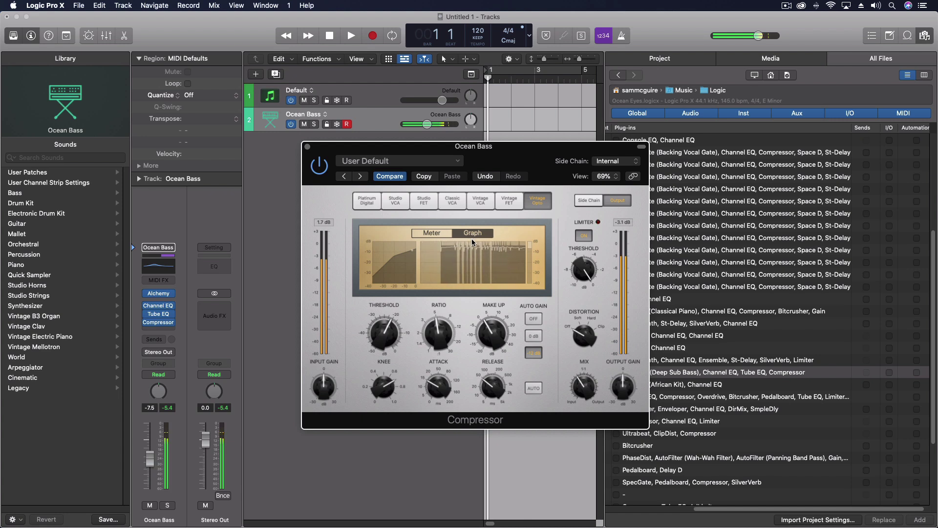
pyautogui.click(307, 146)
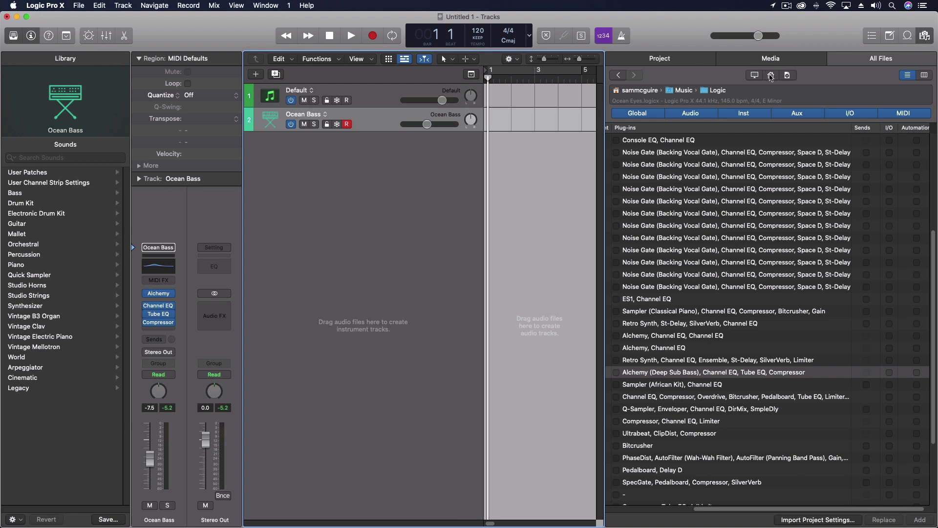
# Import Upright Studio Bass from New Production Video pt 1 as track 3, volume at 1.8 dB.
pyautogui.click(618, 74)
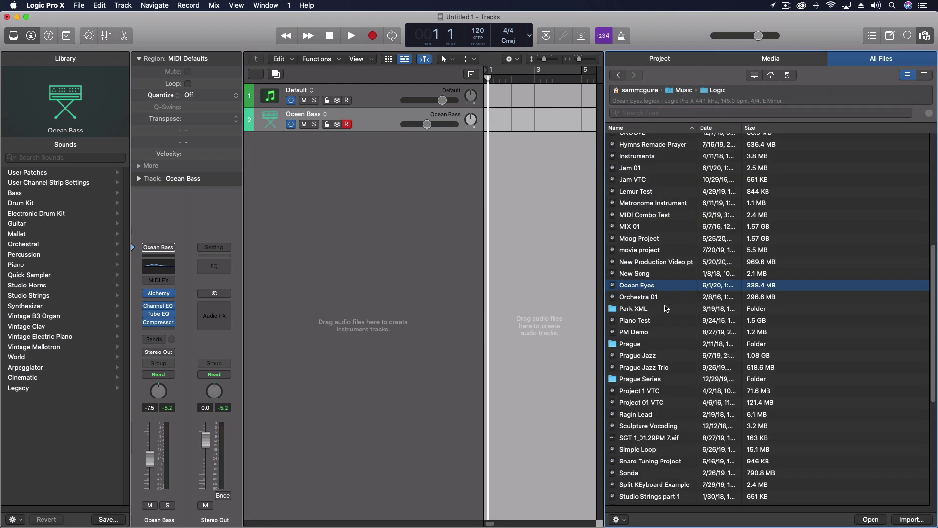
pyautogui.doubleClick(665, 264)
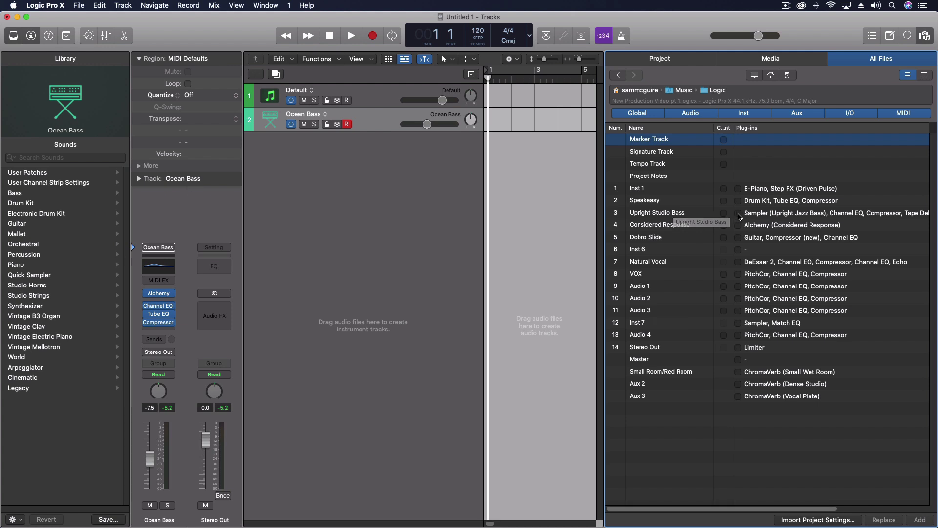
pyautogui.click(678, 212)
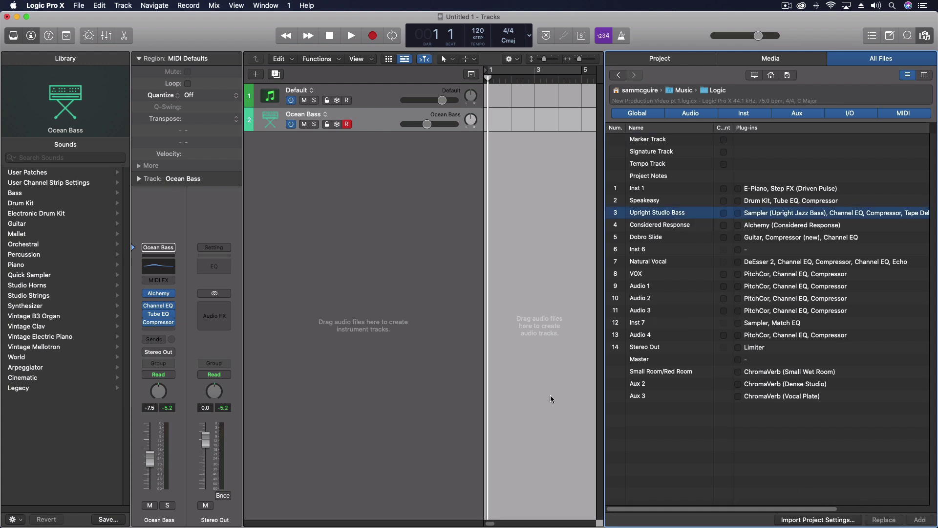
pyautogui.click(379, 148)
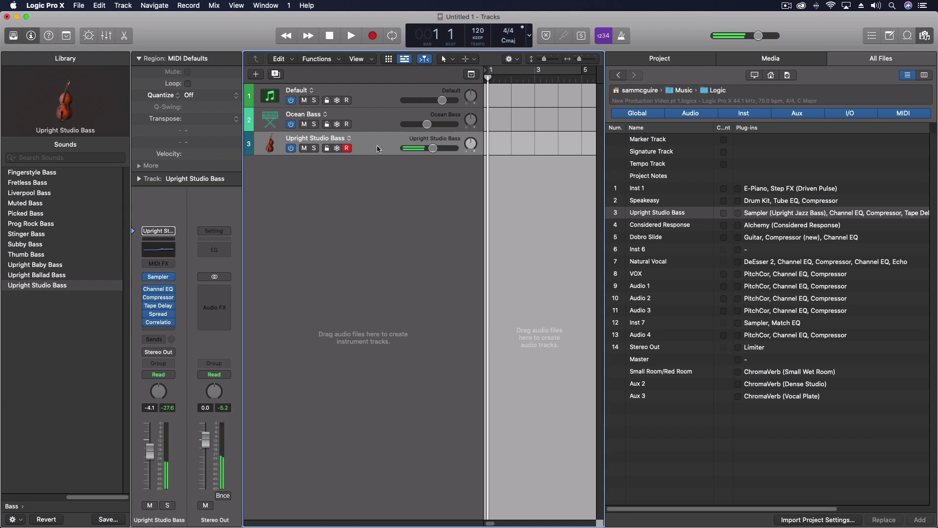
pyautogui.moveTo(437, 151); pyautogui.dragTo(464, 154)
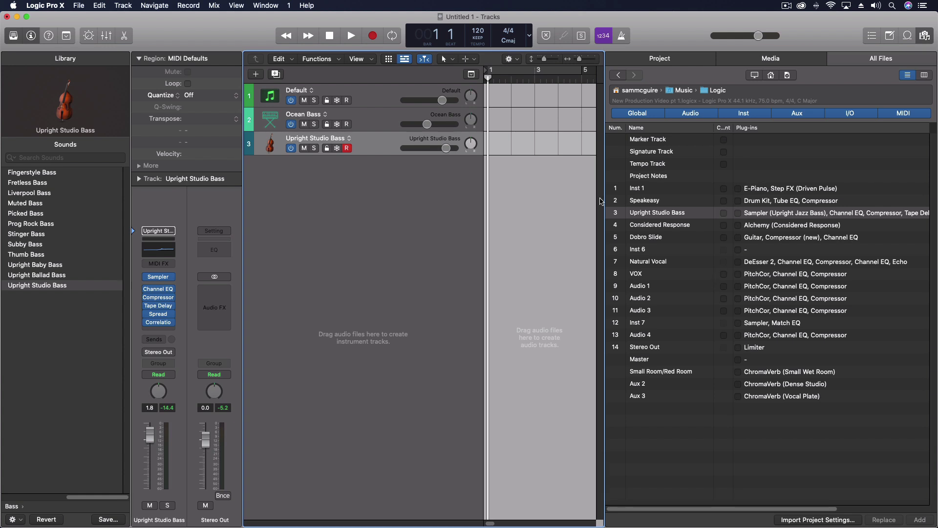
# Import the Speakeasy drum track with its Verse regions as track 4.
pyautogui.click(724, 201)
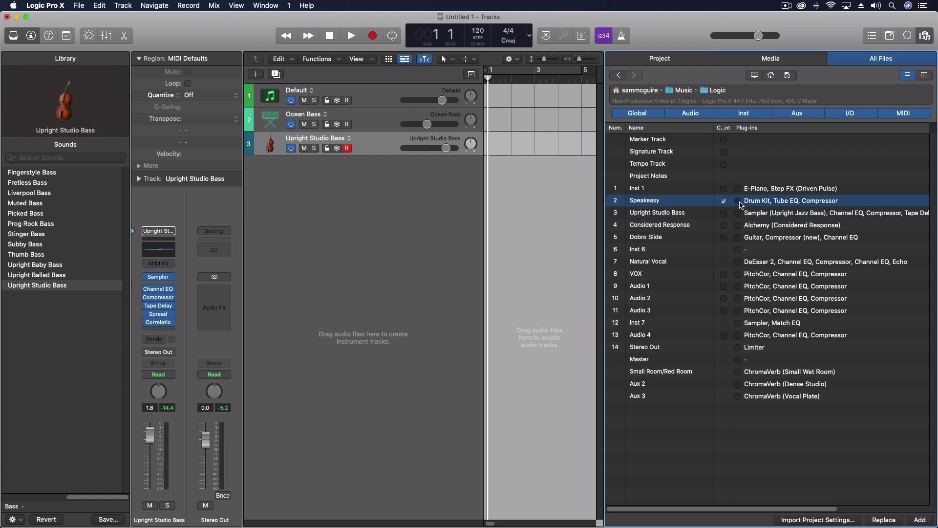
pyautogui.hscroll(5, 741, 204)
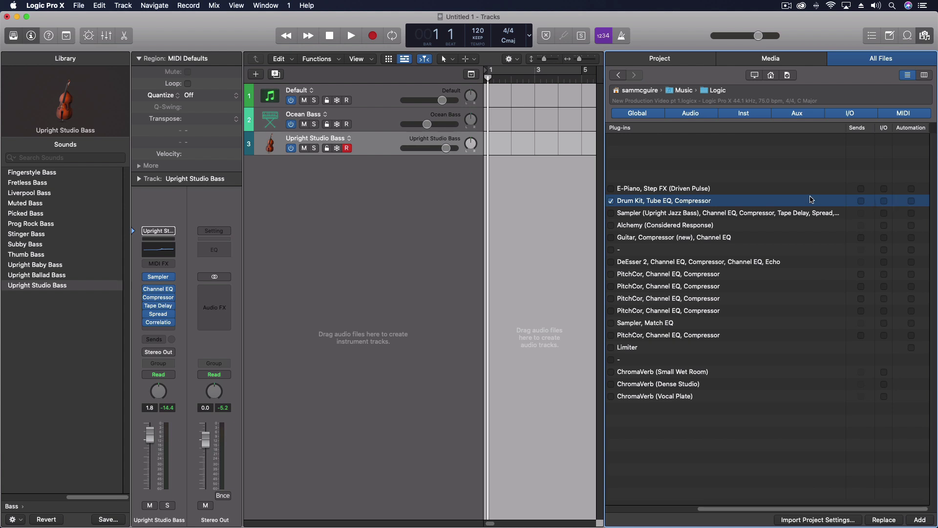
pyautogui.hscroll(-5, 810, 198)
pyautogui.hscroll(5, 802, 199)
pyautogui.hscroll(-5, 796, 204)
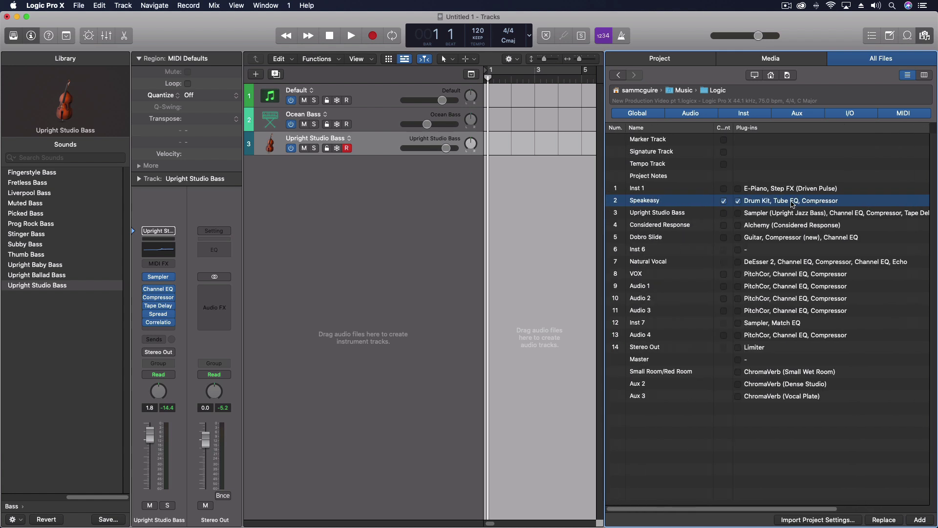
pyautogui.click(920, 520)
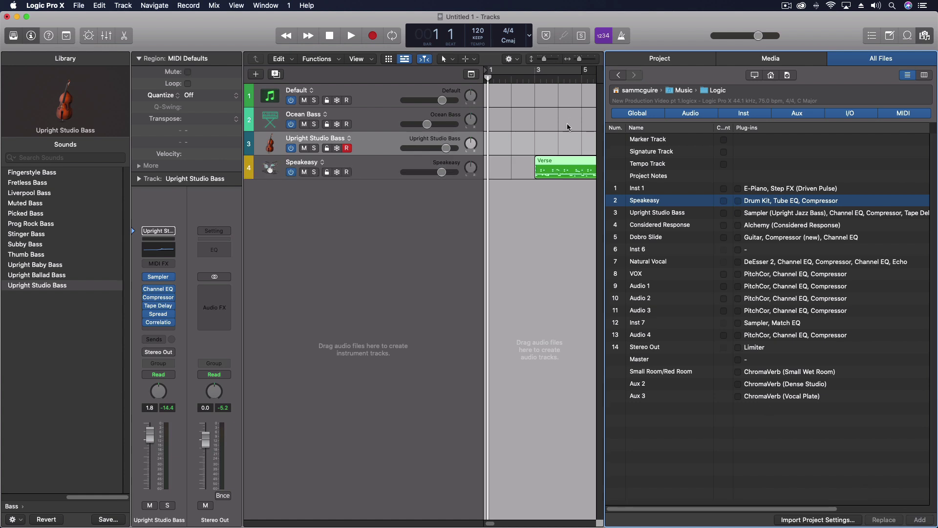
pyautogui.hscroll(15, 543, 140)
pyautogui.hscroll(4, 543, 141)
# Hide the browser and start playback from bar 3.
pyautogui.press('f')
pyautogui.hscroll(-16, 622, 208)
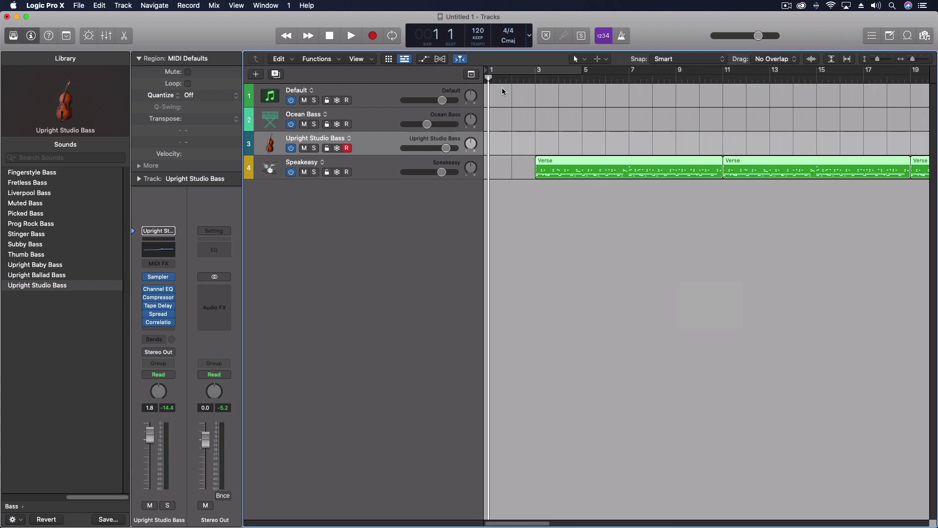
pyautogui.moveTo(530, 80); pyautogui.dragTo(534, 78)
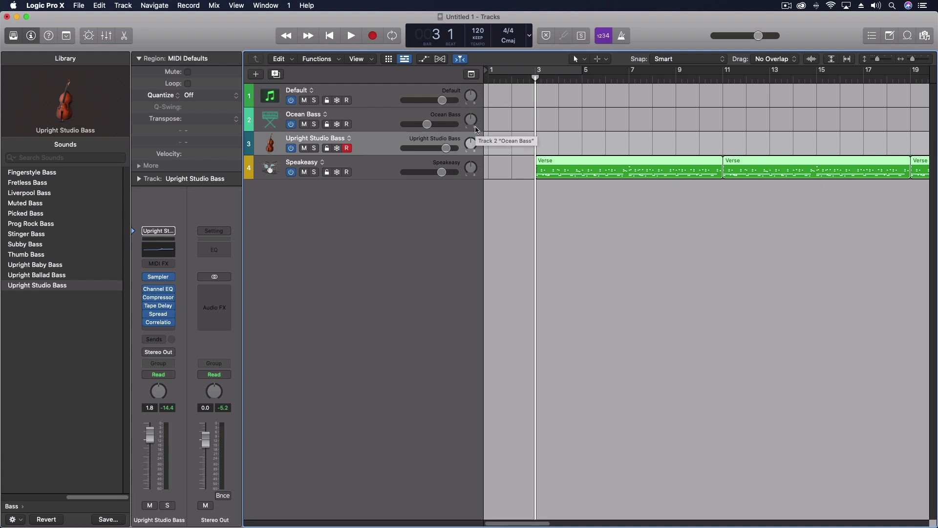
pyautogui.press('space')
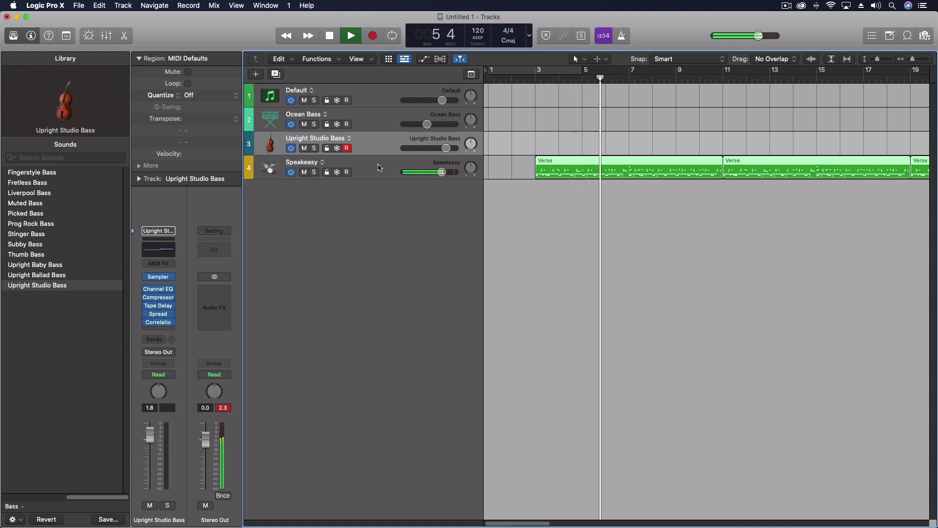
# Select Speakeasy, inspect its Bus 2 send to the Small Room/Red Room reverb, then stop playback.
pyautogui.press('Down')
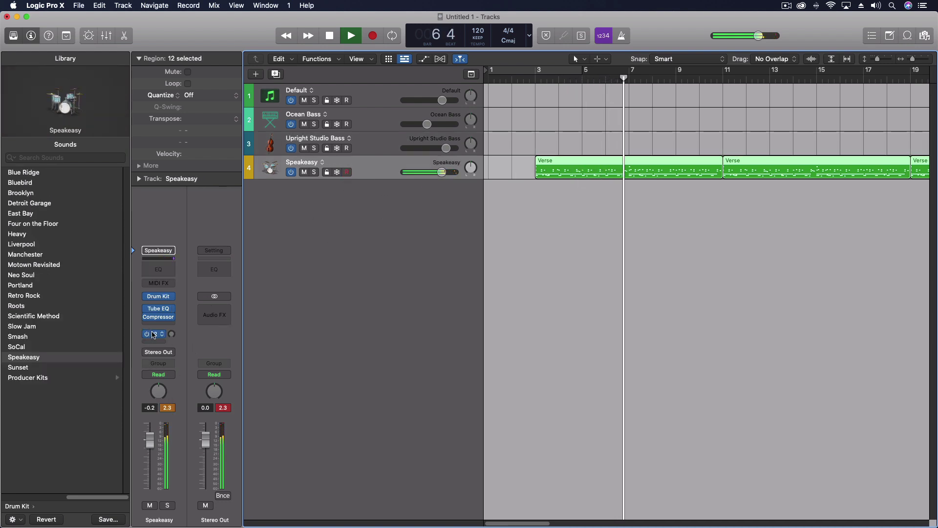
pyautogui.click(148, 338)
pyautogui.click(235, 300)
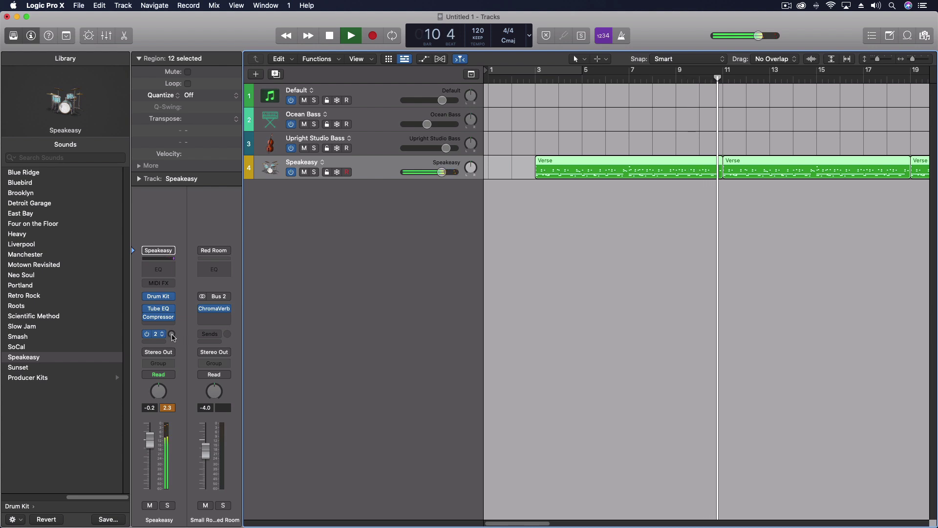
pyautogui.press('space')
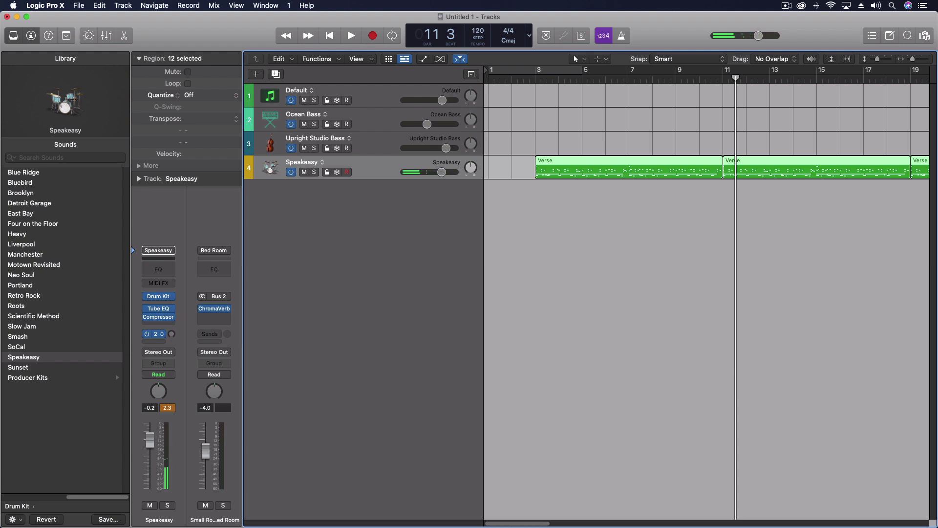
pyautogui.moveTo(224, 312)
# Reopen the browser and load New Production Video pt 1's importable tracks.
pyautogui.click(924, 36)
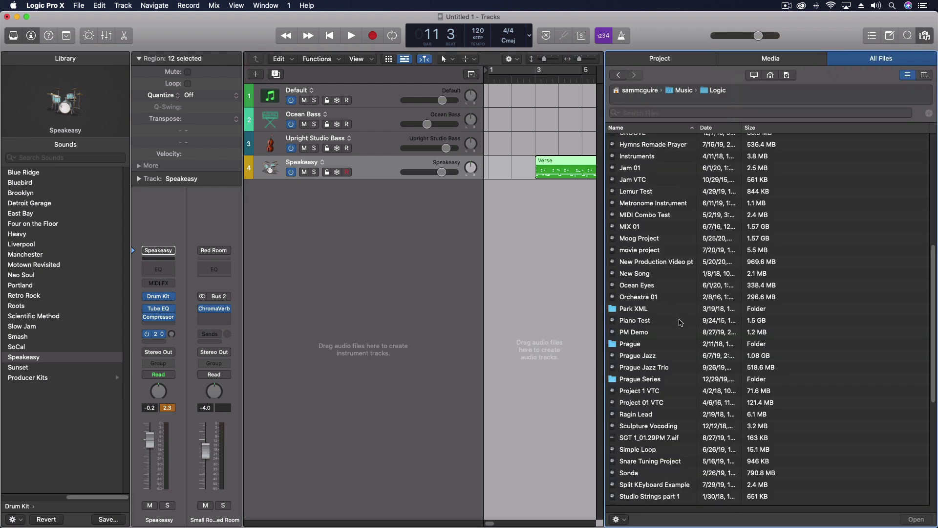
pyautogui.doubleClick(675, 265)
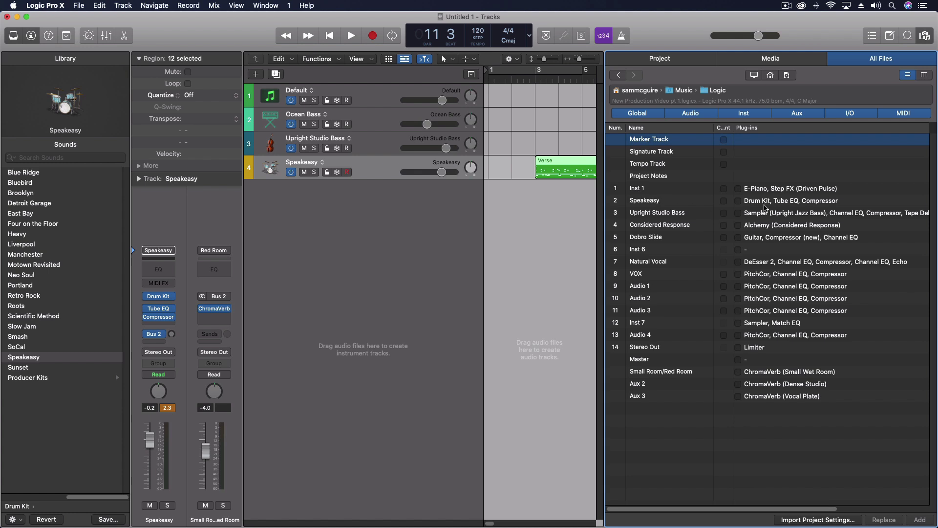
pyautogui.hscroll(3, 776, 207)
pyautogui.hscroll(3, 690, 203)
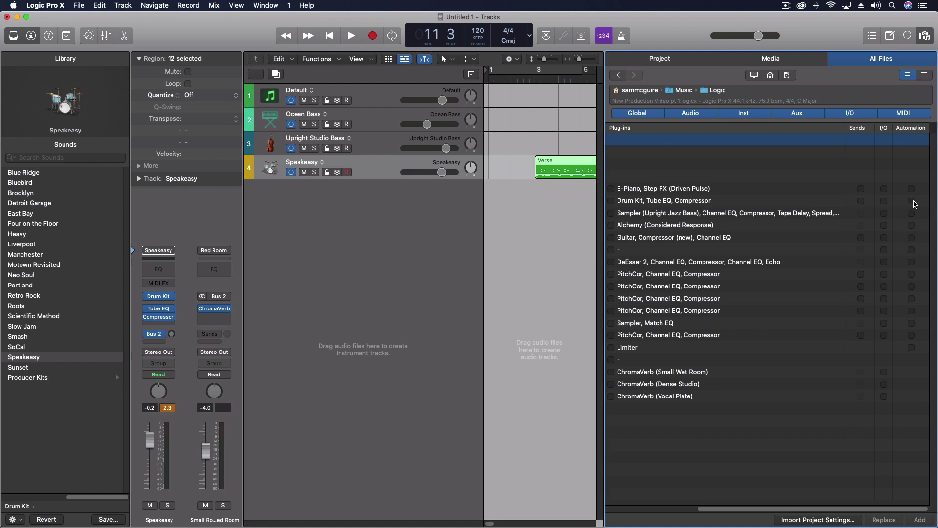
pyautogui.hscroll(-3, 784, 201)
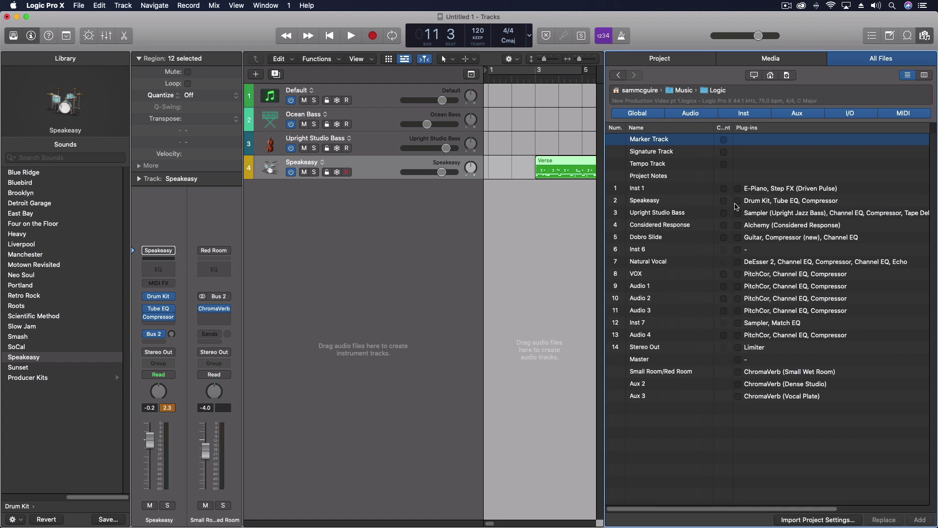
# Import Speakeasy again with its Sends, I/O and Automation, confirming the Aux Import dialog.
pyautogui.click(727, 205)
pyautogui.hscroll(3, 740, 205)
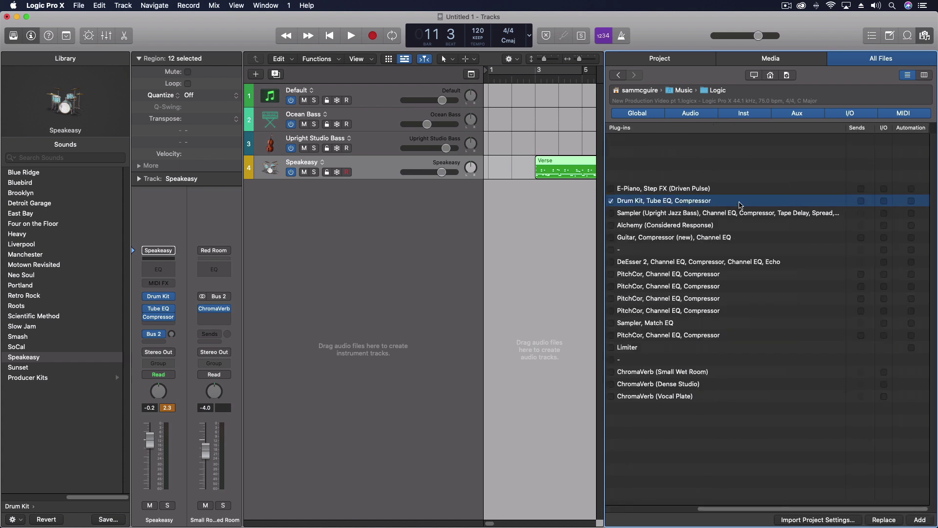
pyautogui.click(861, 200)
pyautogui.click(884, 201)
pyautogui.click(912, 201)
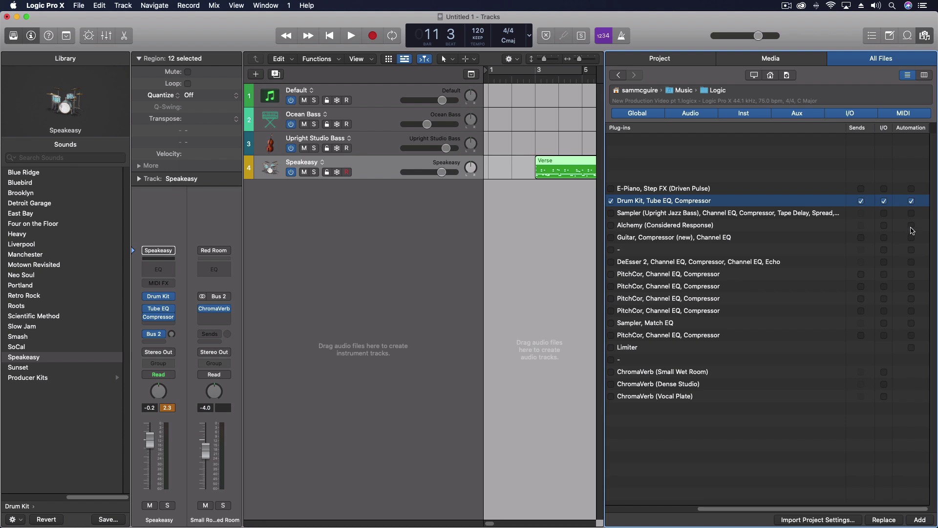
pyautogui.click(921, 520)
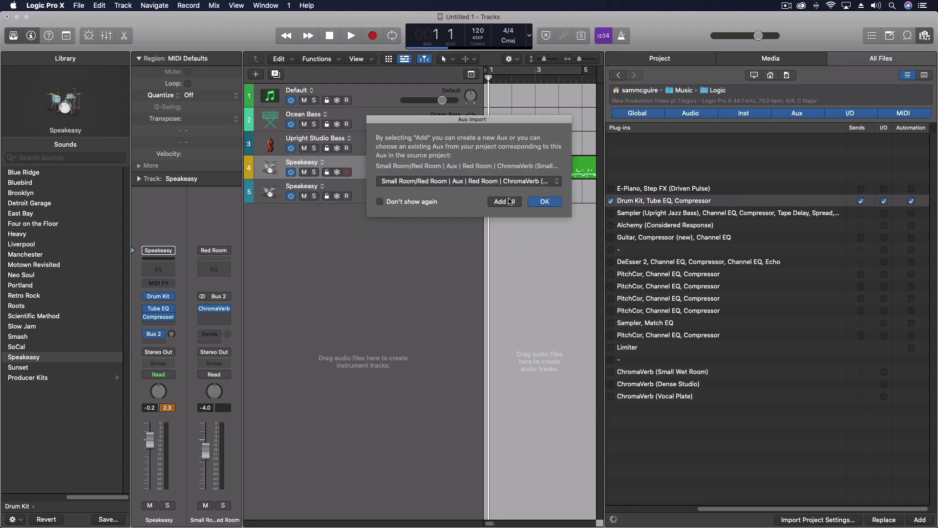
pyautogui.click(540, 204)
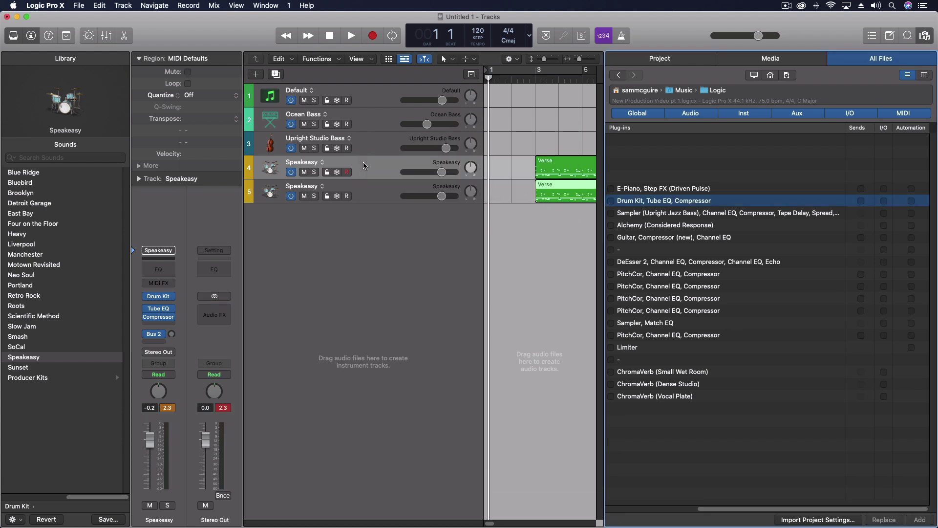
# Compare the new Speakeasy track 5 with track 4 by selecting each in turn.
pyautogui.click(381, 192)
pyautogui.click(372, 168)
pyautogui.click(373, 192)
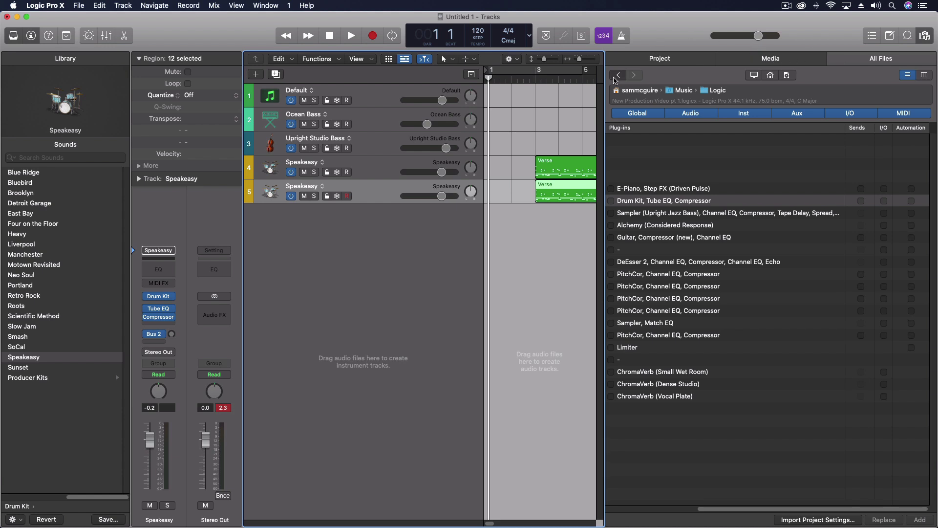
# Return to the Logic folder's project list and load Jam 01's tracks.
pyautogui.click(617, 75)
pyautogui.scroll(-3, 633, 431)
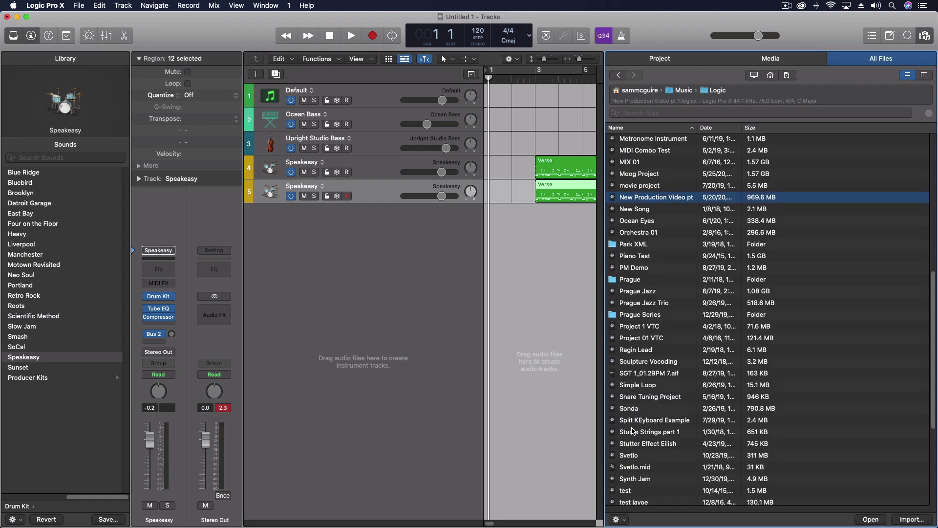
pyautogui.scroll(6, 664, 258)
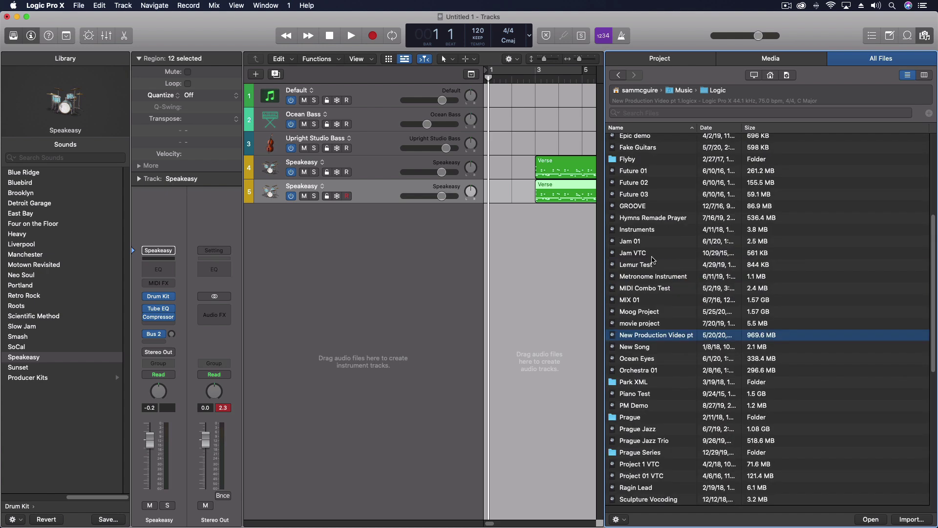
pyautogui.doubleClick(642, 246)
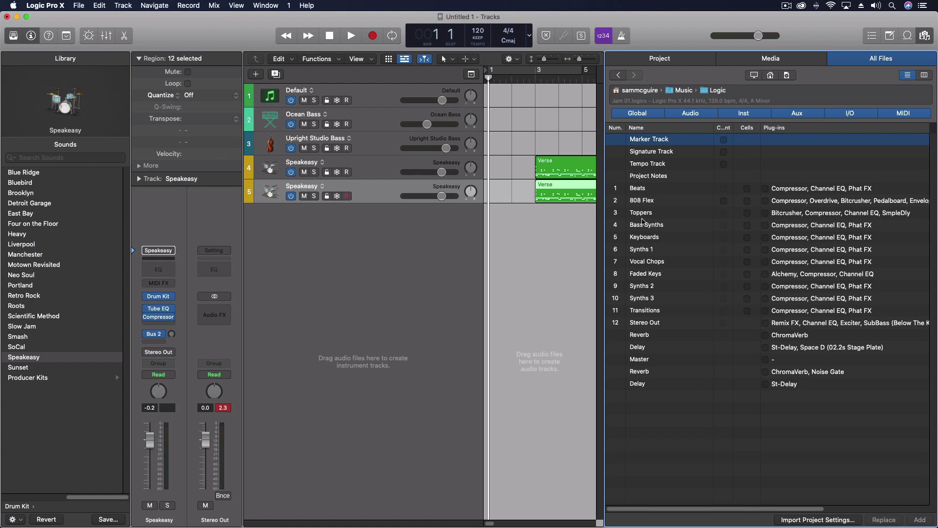
# Select Faded Keys and tick its Cells, Plug-ins and Sends checkboxes.
pyautogui.click(642, 274)
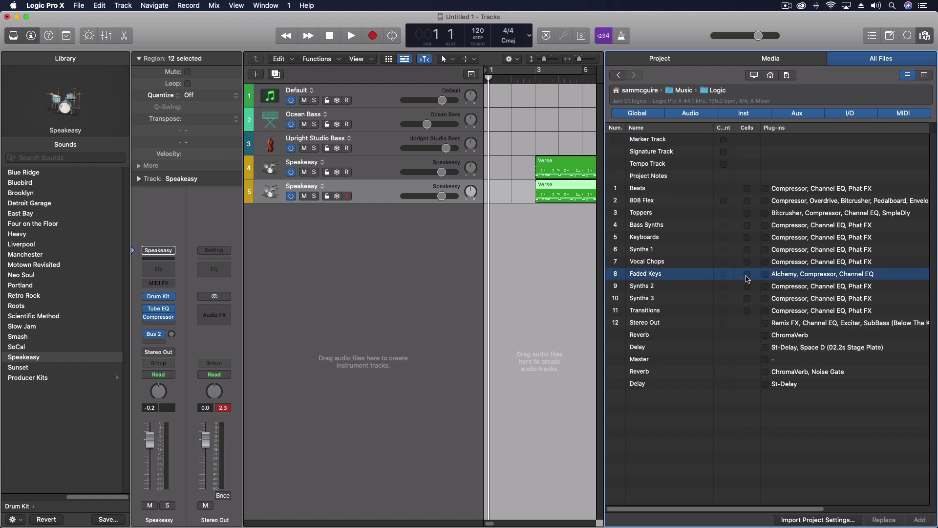
pyautogui.click(747, 274)
pyautogui.click(765, 274)
pyautogui.hscroll(3, 750, 267)
pyautogui.hscroll(3, 739, 266)
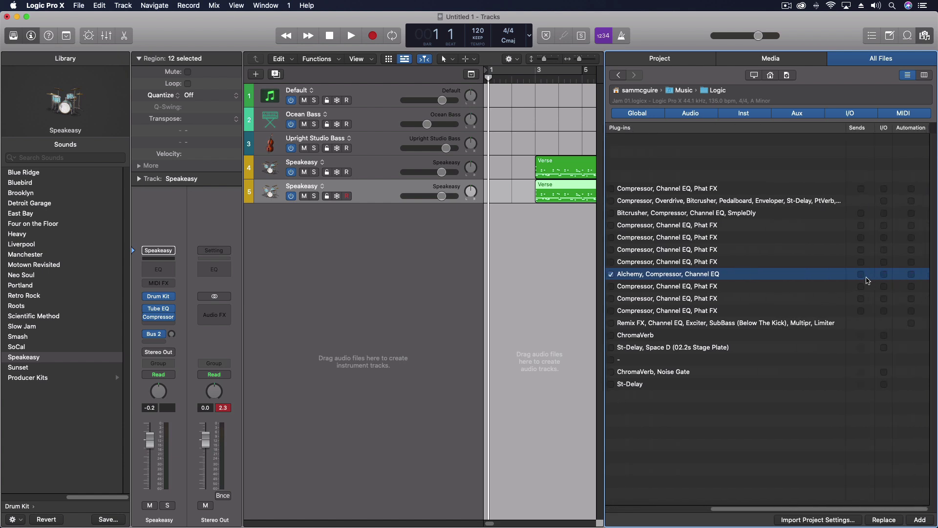
pyautogui.click(861, 274)
pyautogui.hscroll(-6, 765, 276)
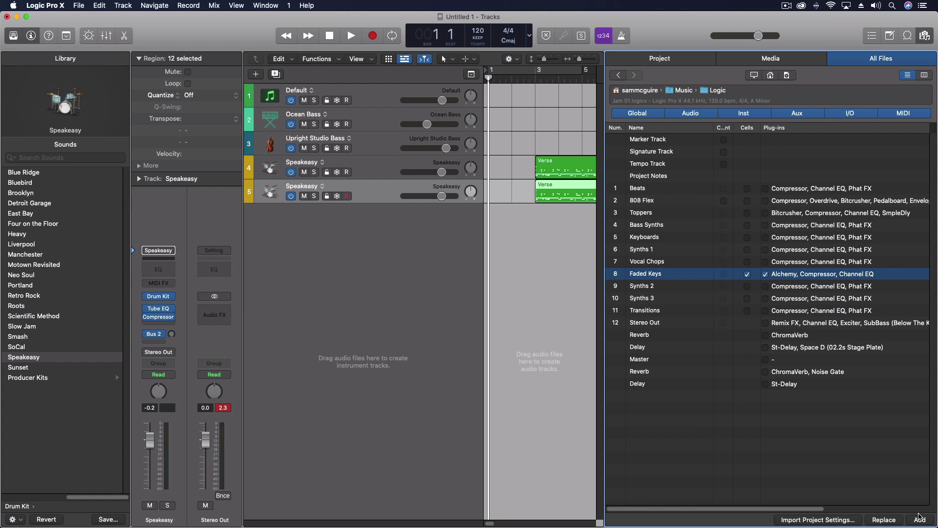
# Import Faded Keys as track 6, mapping its Delay and Reverb auxes to Small Room/Red Room.
pyautogui.click(920, 519)
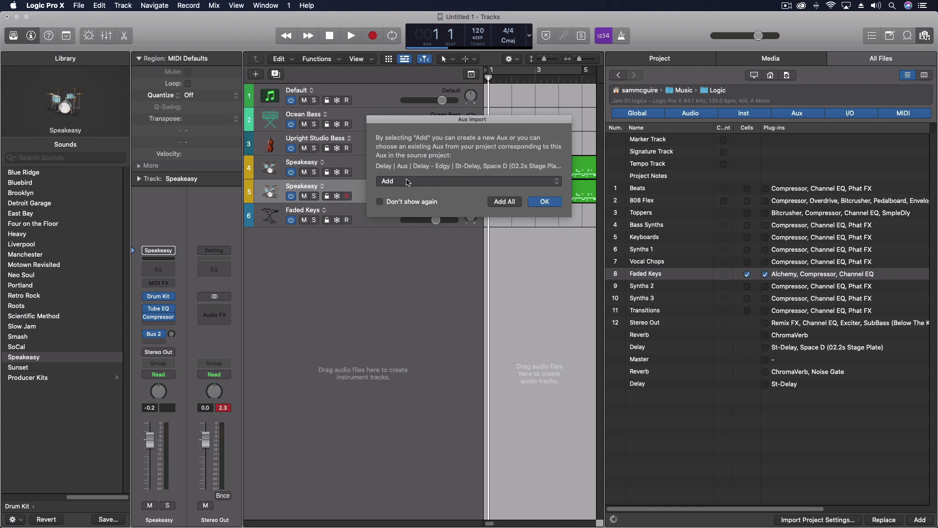
pyautogui.click(408, 182)
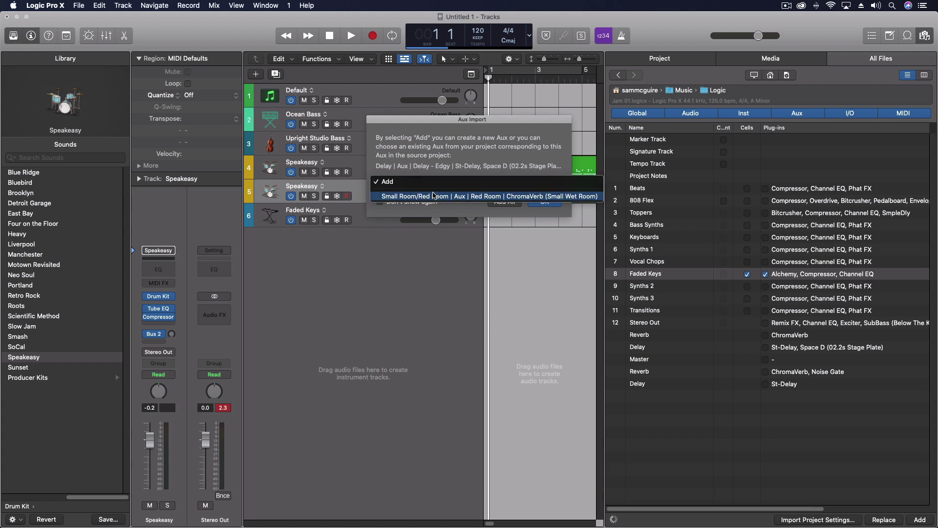
pyautogui.click(425, 197)
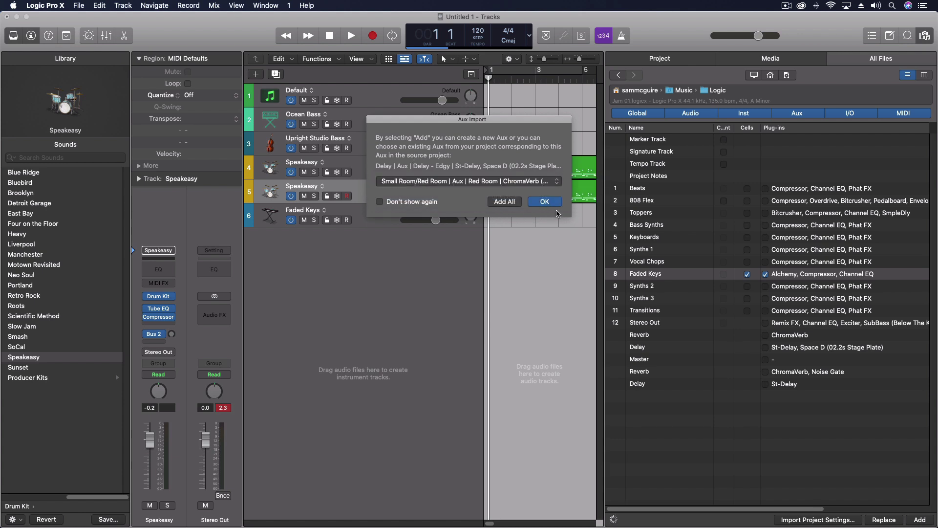
pyautogui.click(540, 203)
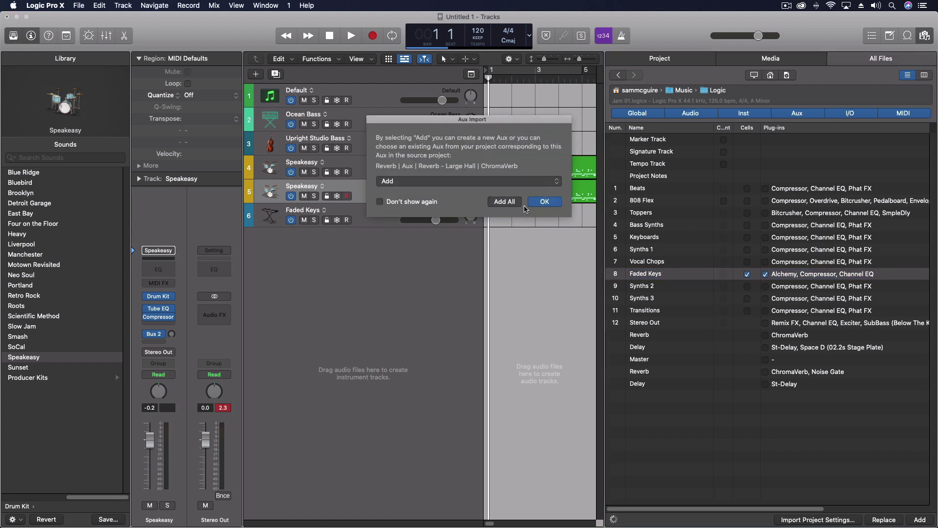
pyautogui.click(494, 184)
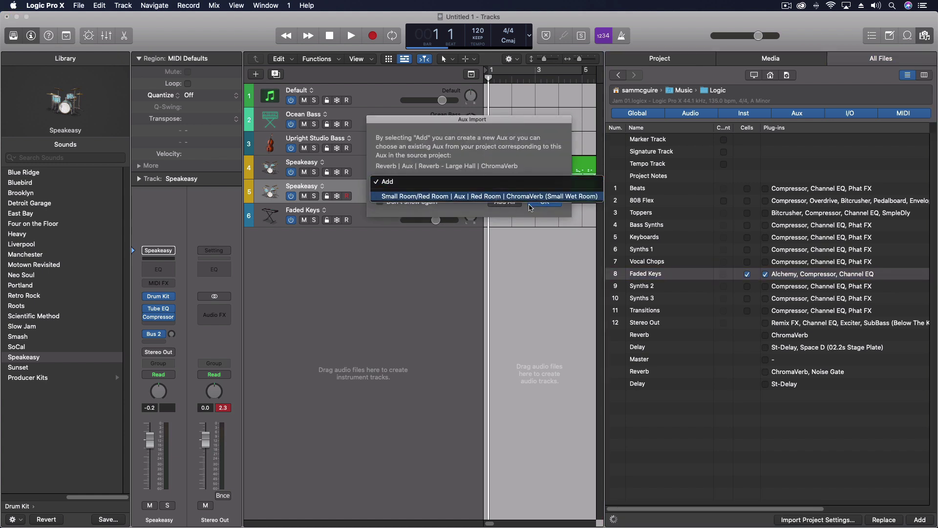
pyautogui.click(489, 197)
pyautogui.click(544, 201)
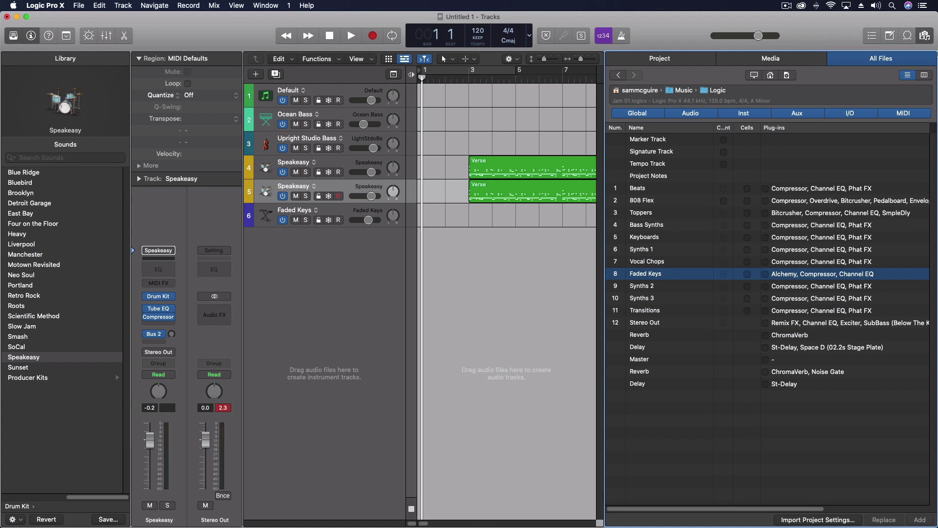
# Hide the file browser, show the Live Loops grid and play the first Faded Keys loop.
pyautogui.click(925, 36)
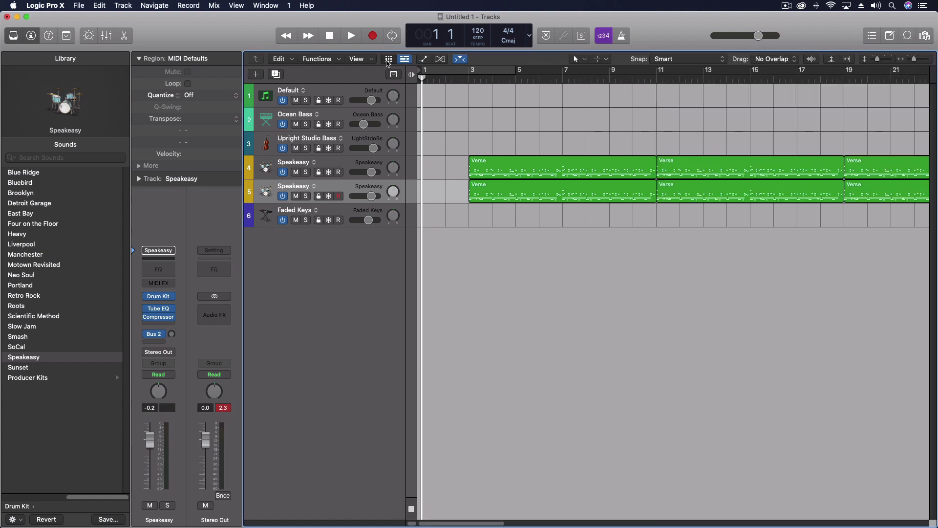
pyautogui.click(388, 58)
pyautogui.click(444, 218)
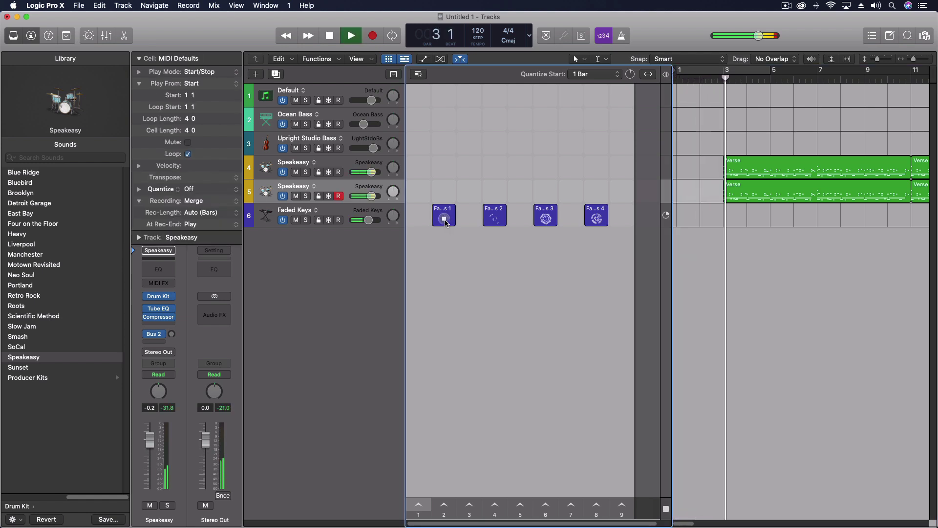
# Mute the second Speakeasy track, queue the second Faded Keys loop, then stop playback and hide the grid.
pyautogui.click(296, 196)
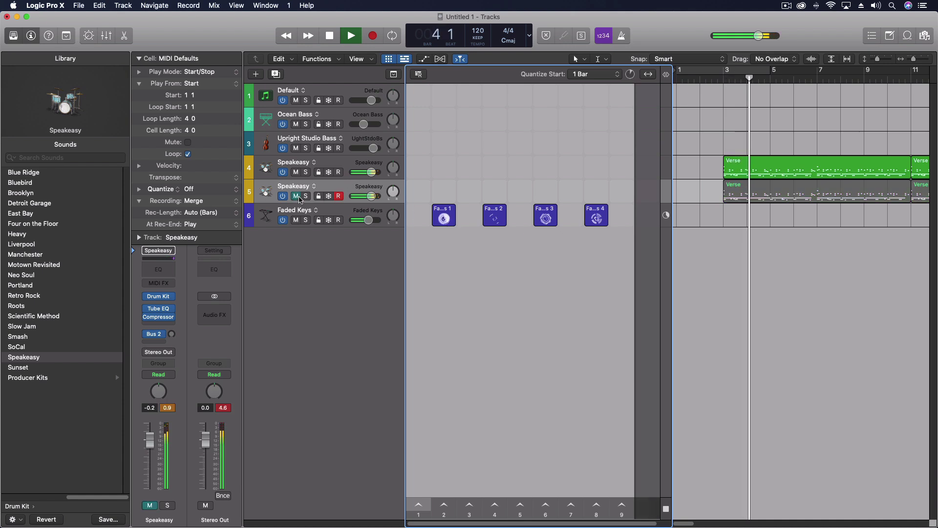
pyautogui.click(496, 220)
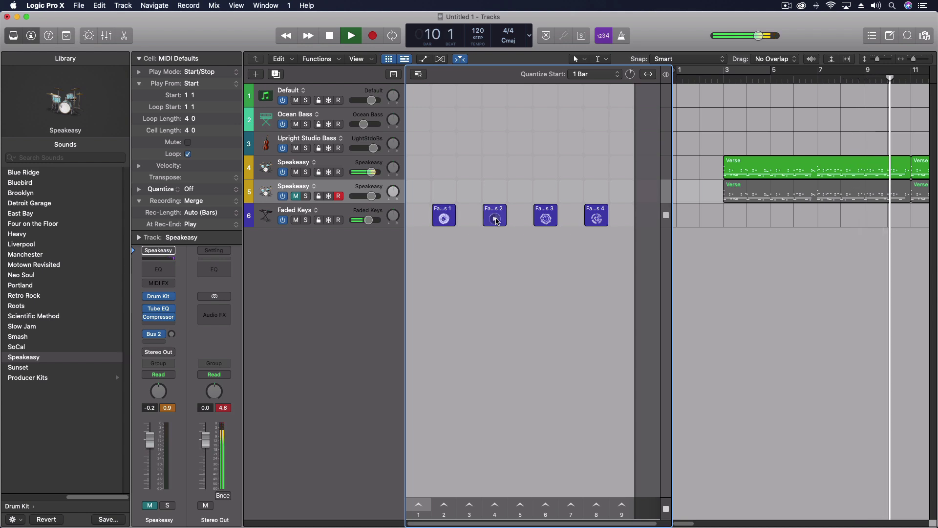
pyautogui.click(330, 35)
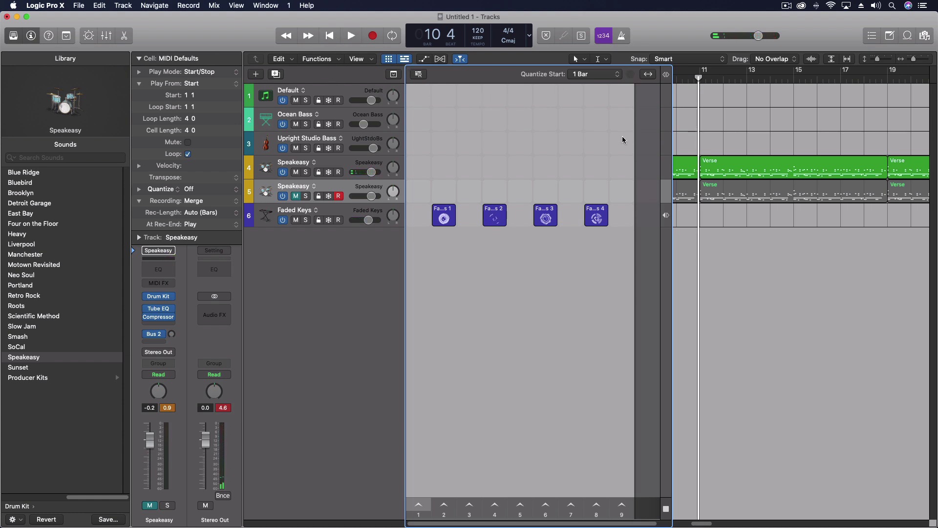
pyautogui.click(388, 59)
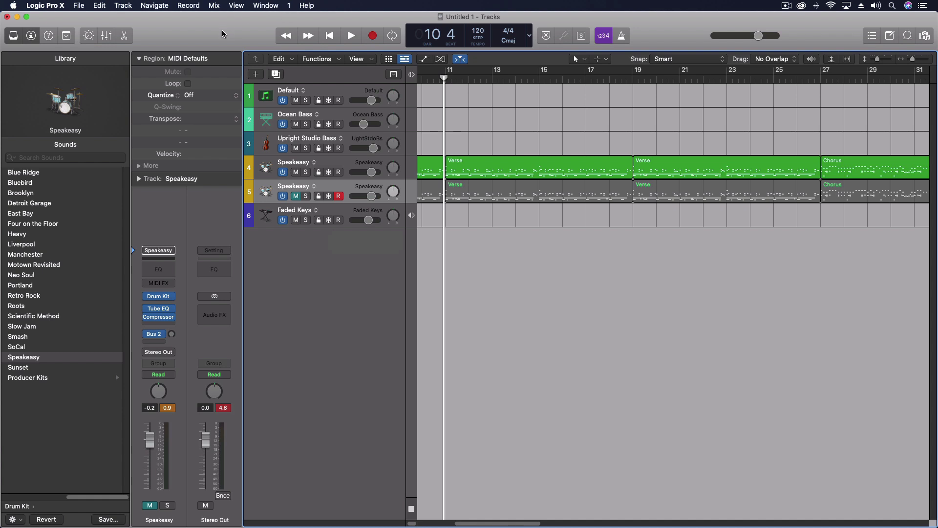
pyautogui.click(79, 5)
pyautogui.moveTo(91, 117)
pyautogui.click(193, 182)
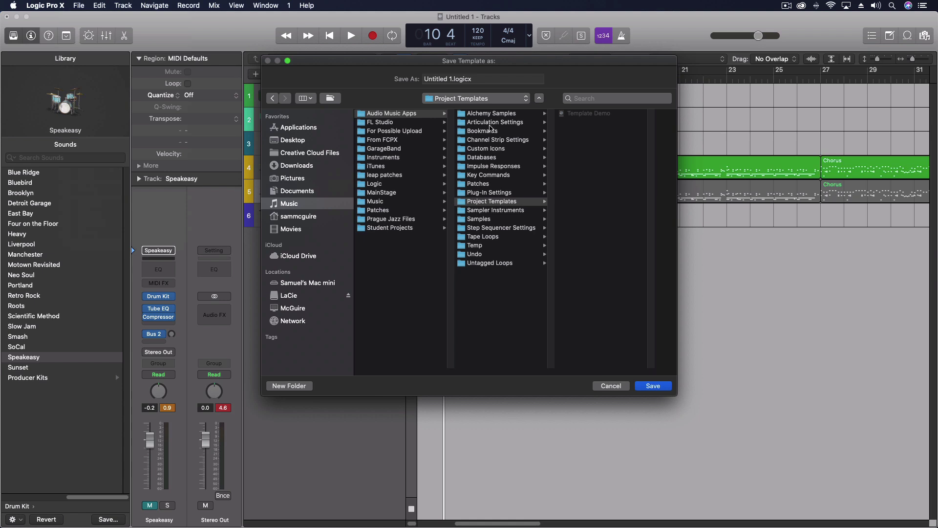
pyautogui.click(494, 99)
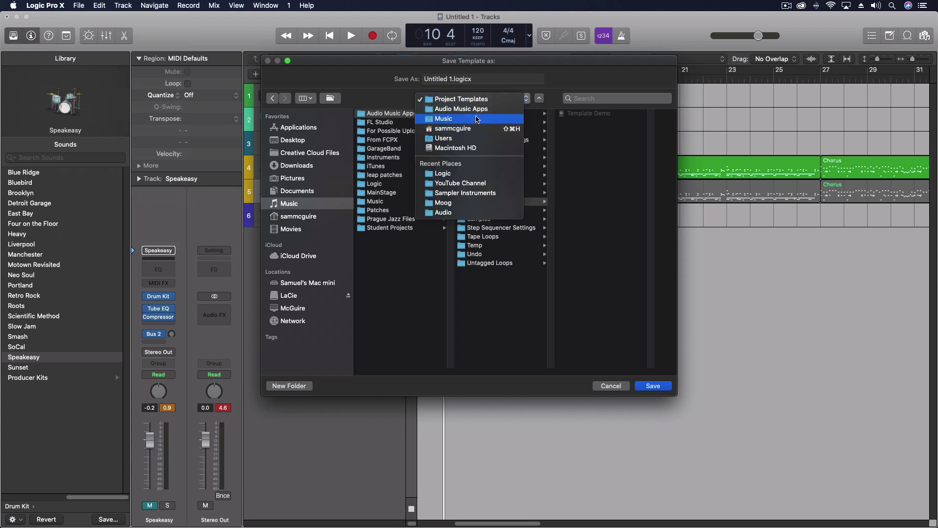
pyautogui.click(573, 157)
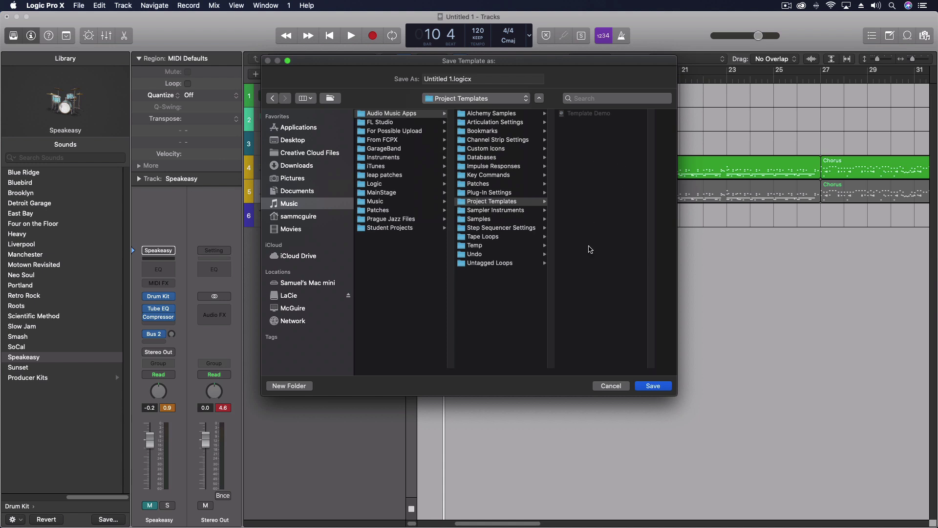
pyautogui.click(614, 386)
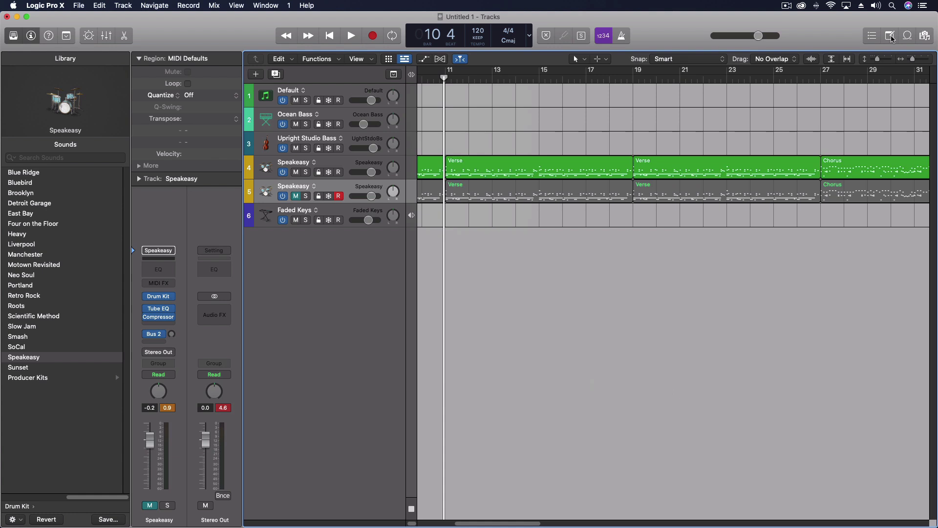
# Reopen the browser on the Ocean Eyes project and scroll through its Project Notes and track list.
pyautogui.click(928, 39)
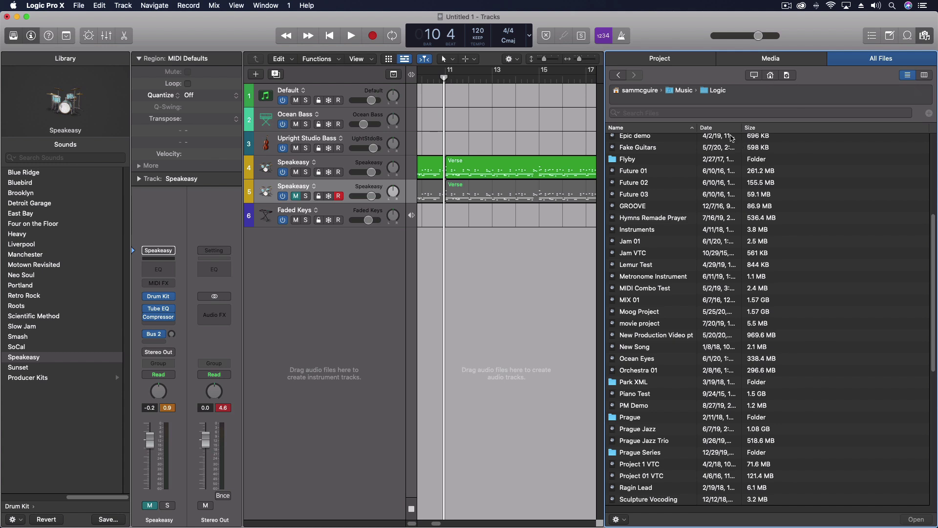
pyautogui.doubleClick(635, 361)
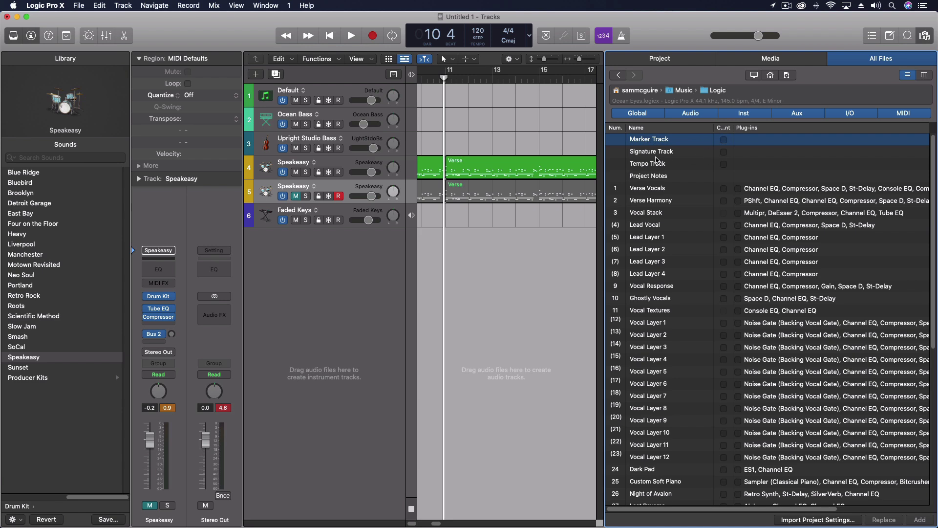
pyautogui.click(660, 176)
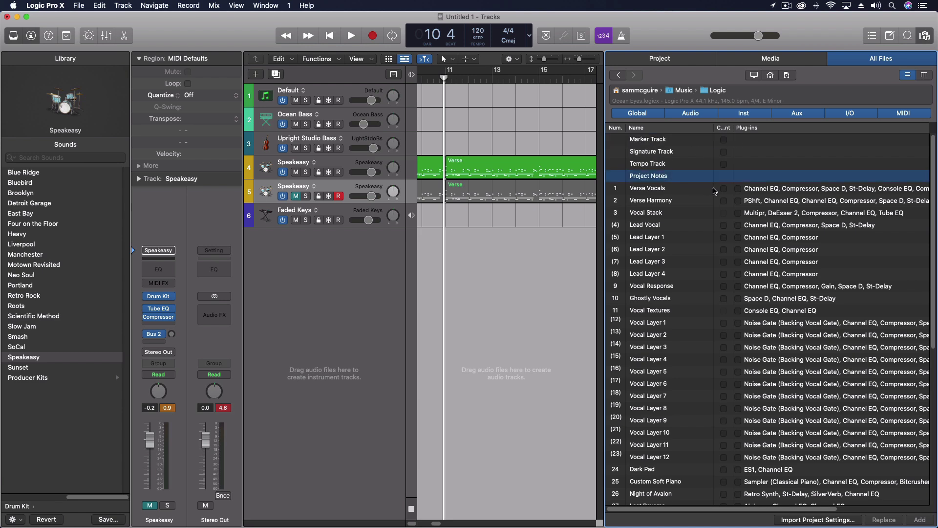
pyautogui.scroll(-3, 782, 179)
pyautogui.scroll(3, 762, 178)
pyautogui.scroll(-5, 739, 236)
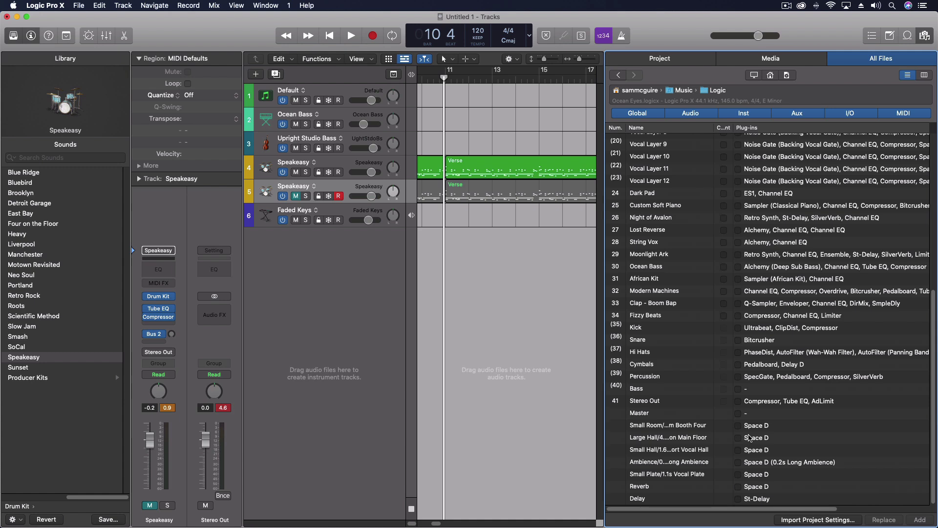
pyautogui.scroll(5, 750, 438)
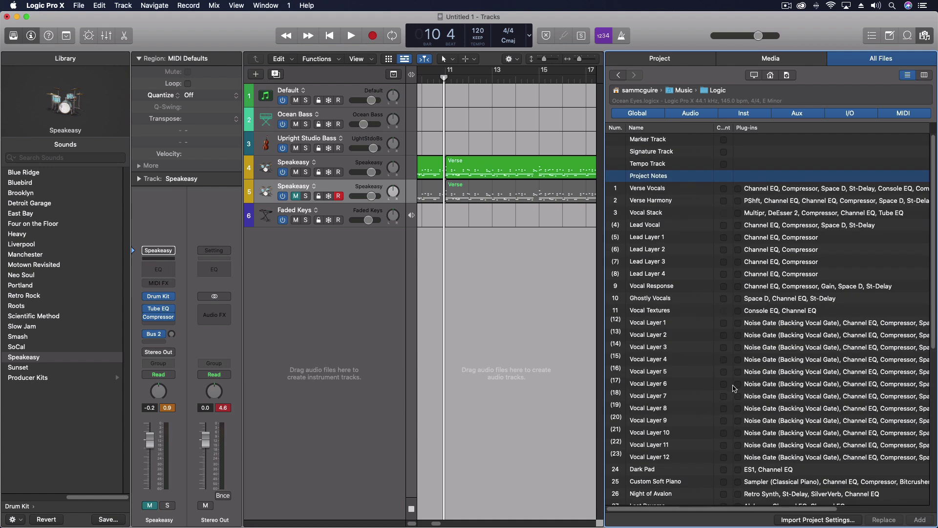
pyautogui.click(805, 520)
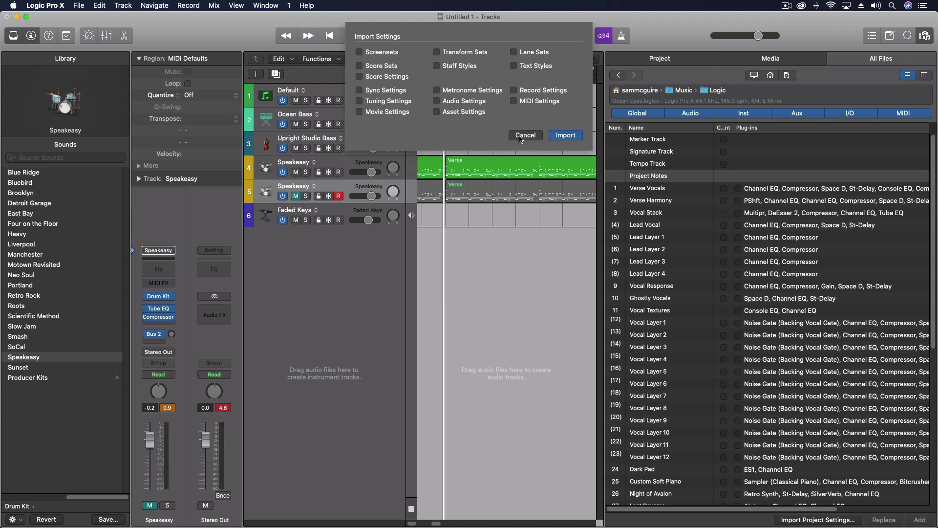
pyautogui.click(521, 135)
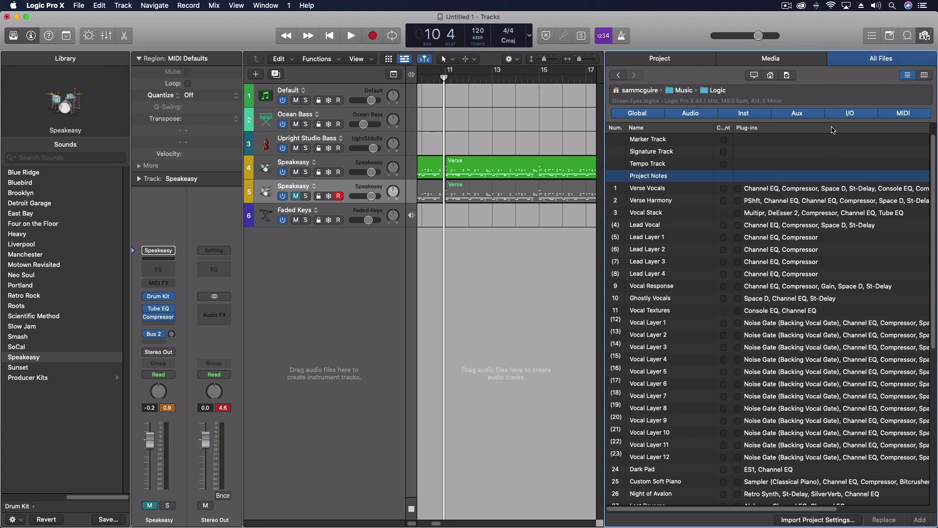